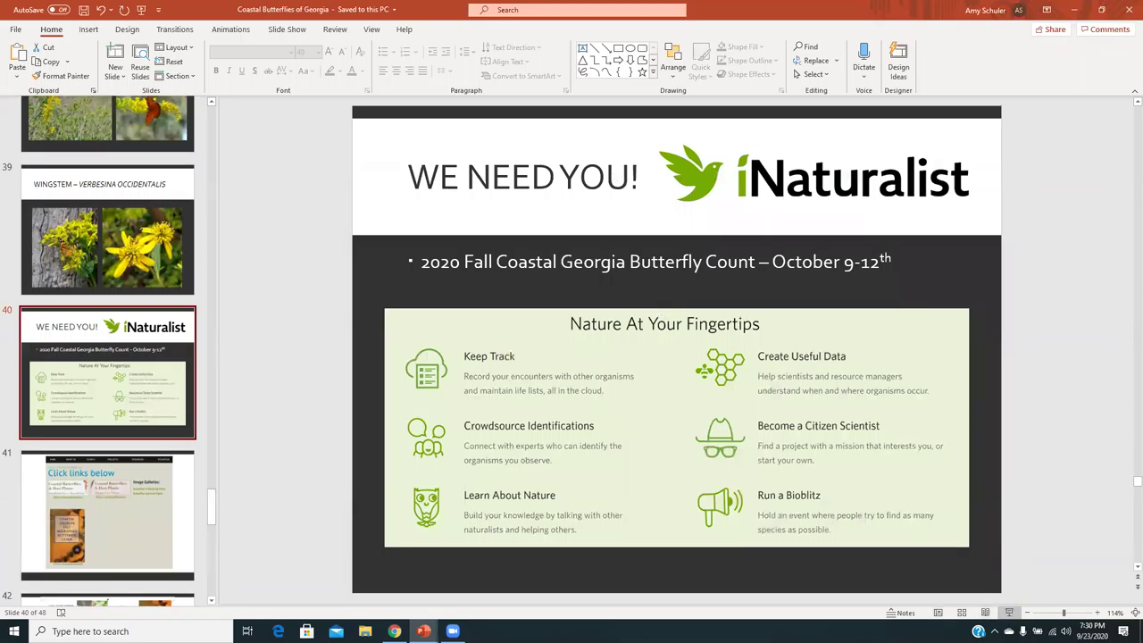
- End the iNaturalist slide show, minimize PowerPoint and switch to the iNaturalist tab in Chrome
click(1009, 613)
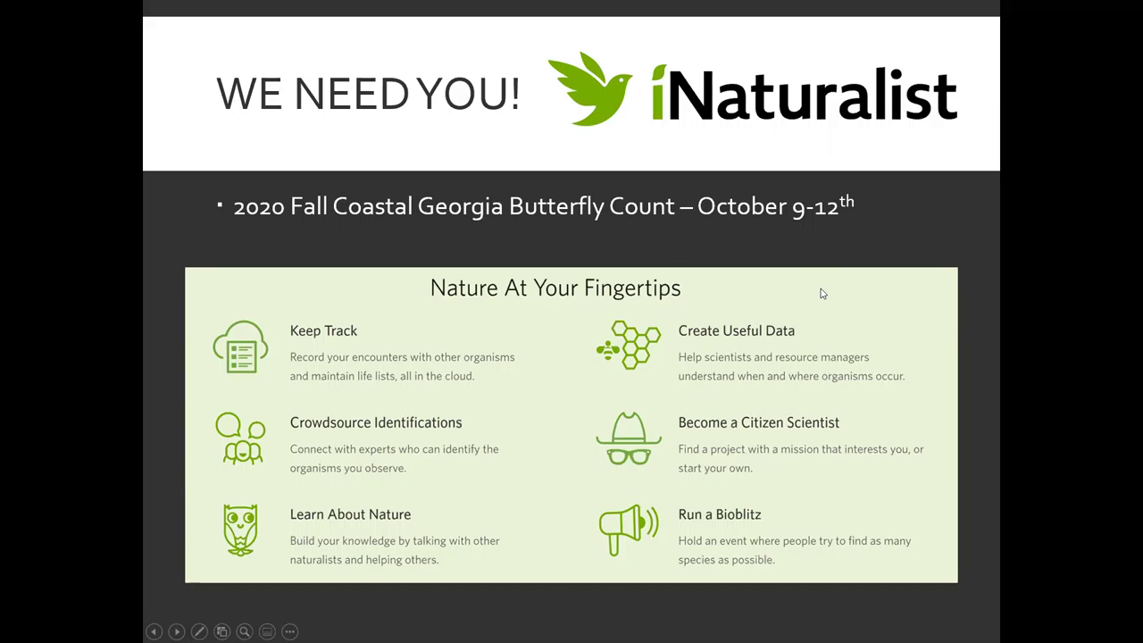
key(Escape)
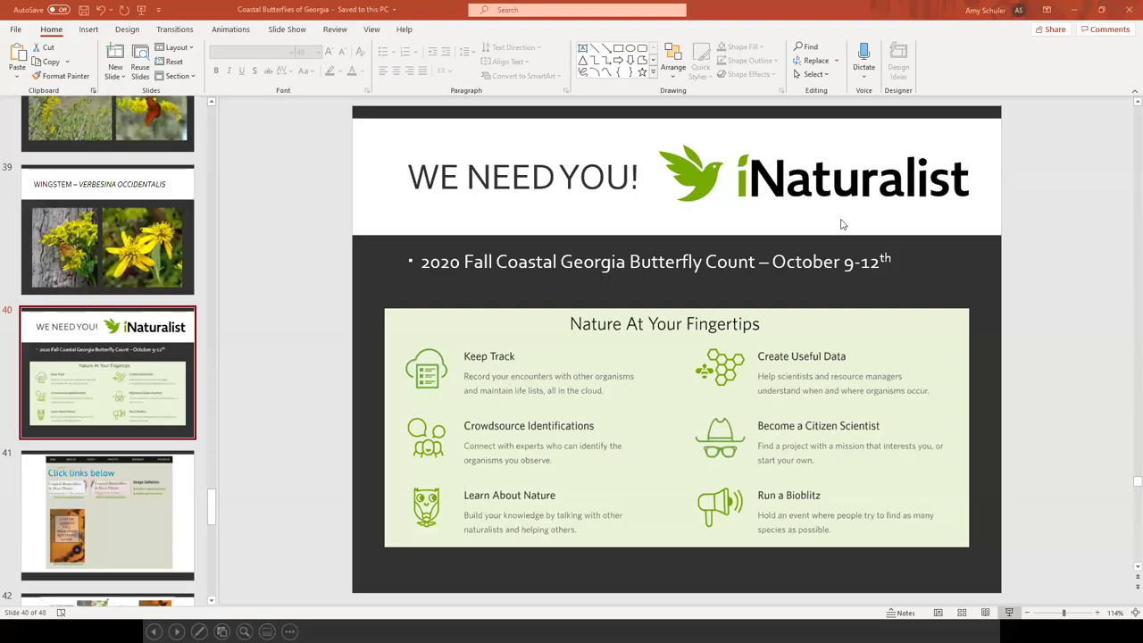
click(1072, 11)
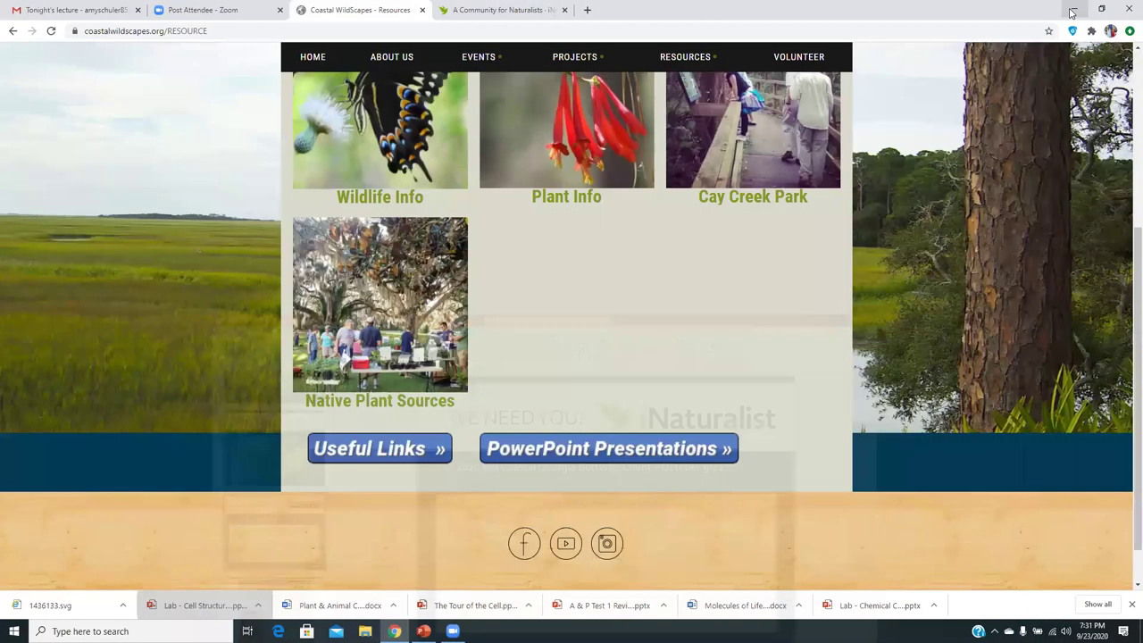
click(459, 11)
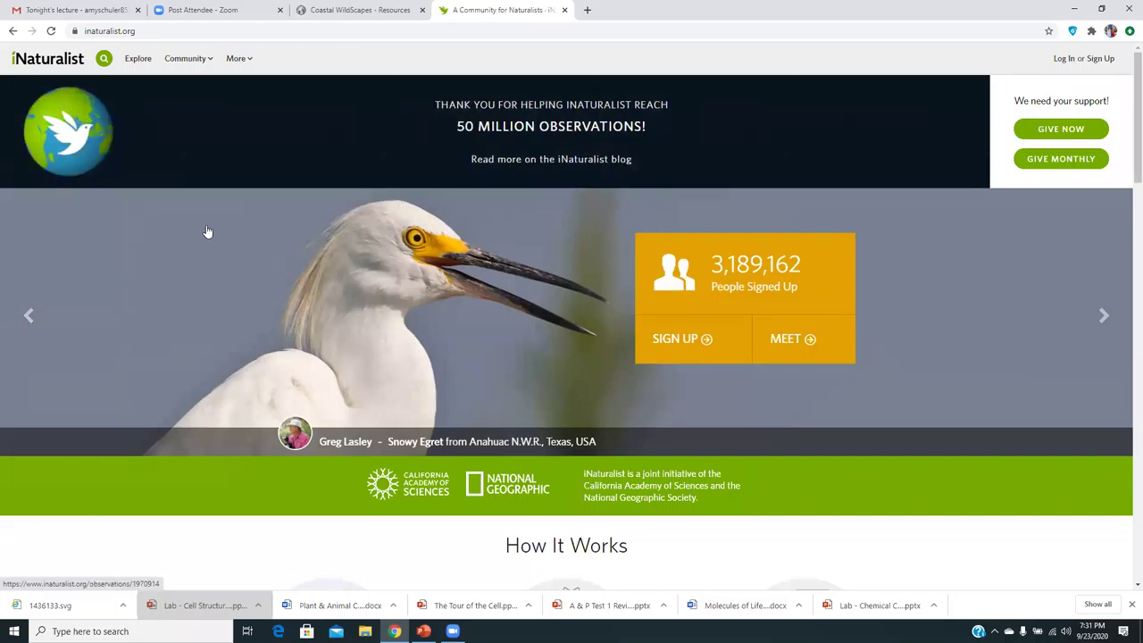
- Log in to the existing iNaturalist account from the sign-up page using the saved credentials
click(301, 252)
scroll(906, 301, down, 20)
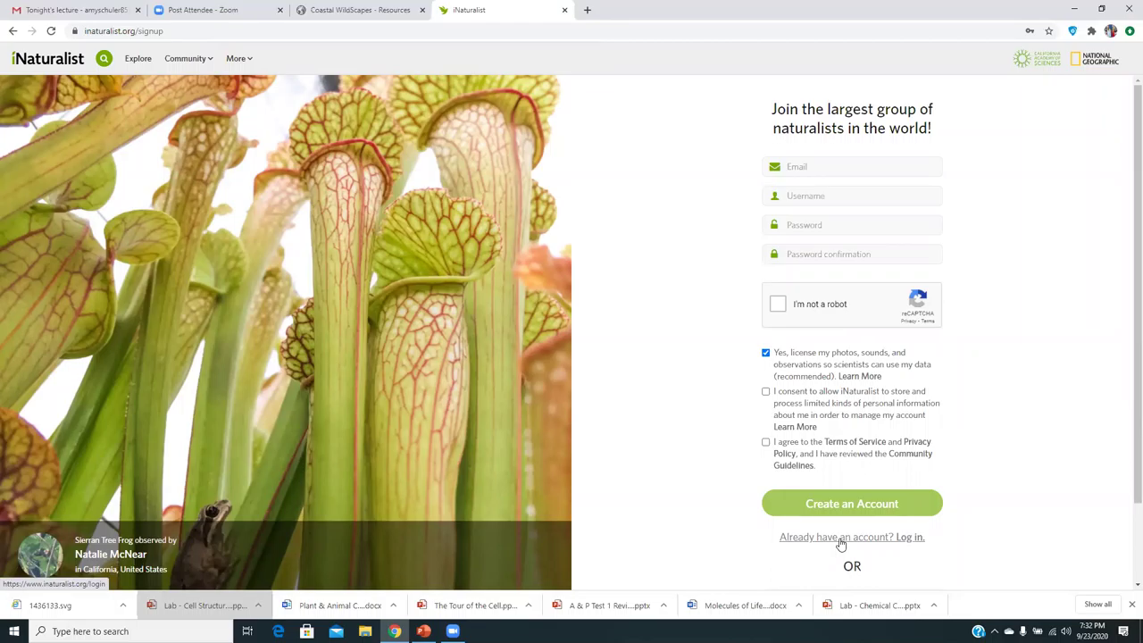
click(841, 541)
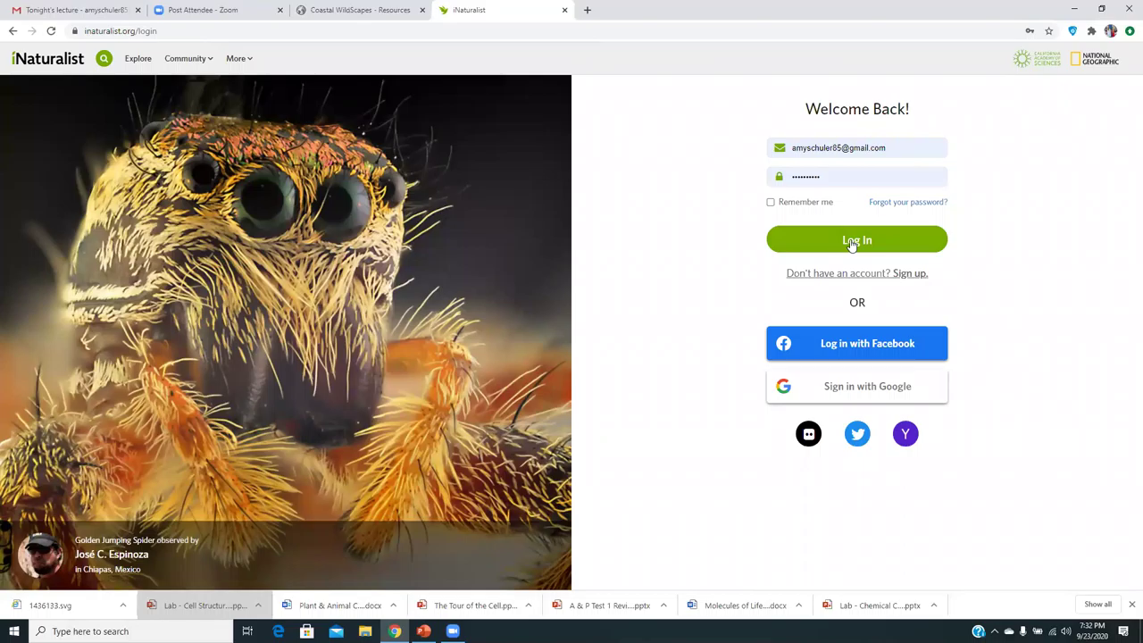
click(852, 241)
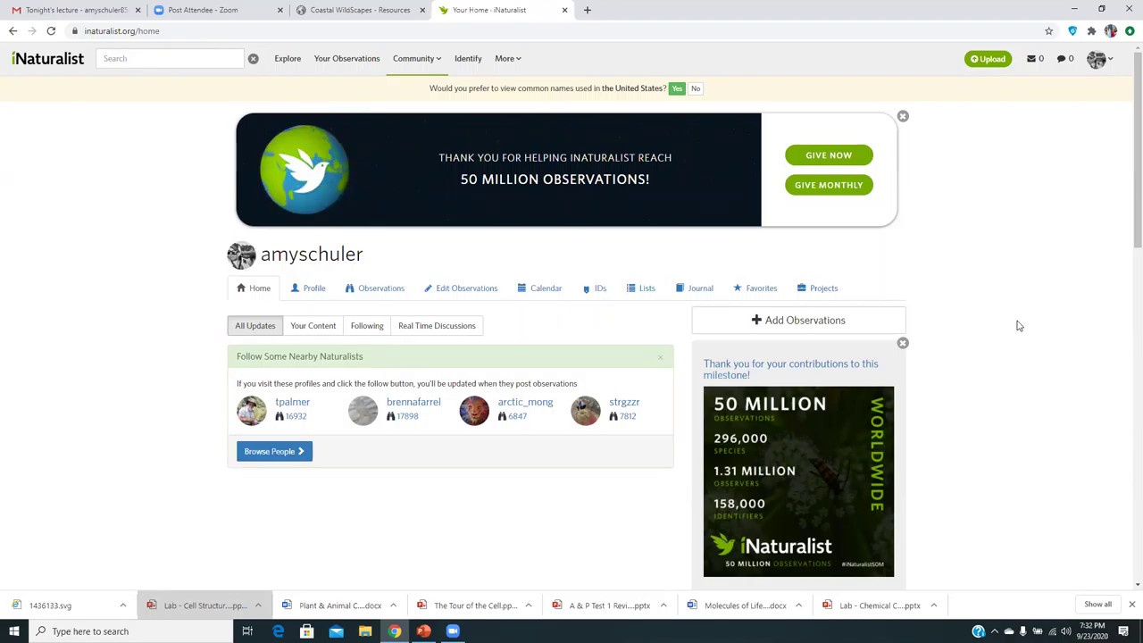
click(378, 293)
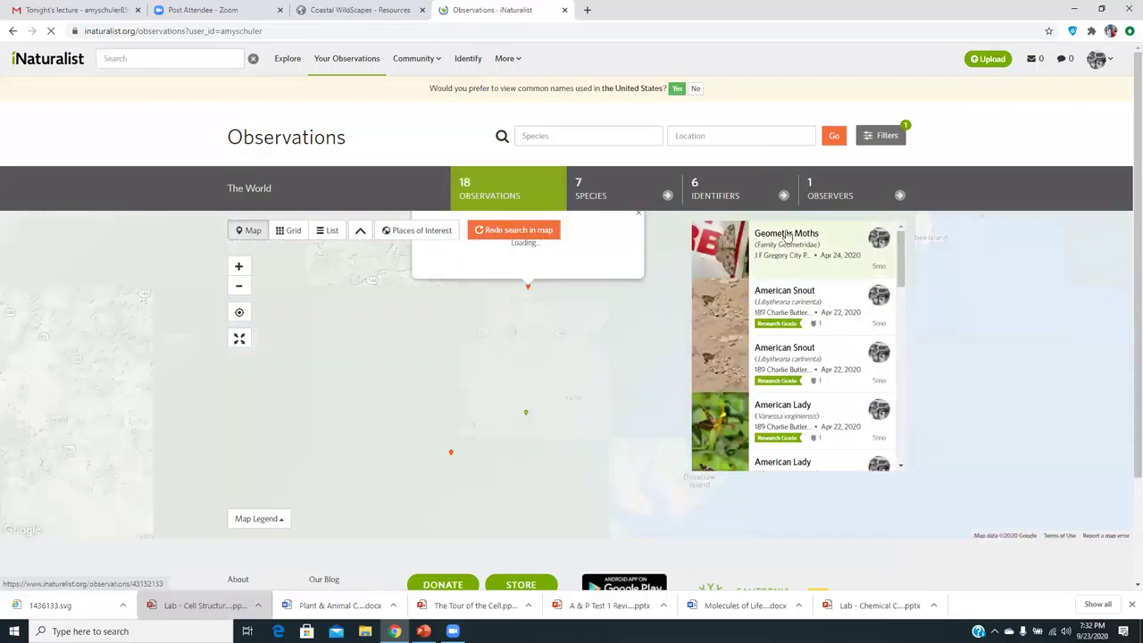
mouse_move(822, 382)
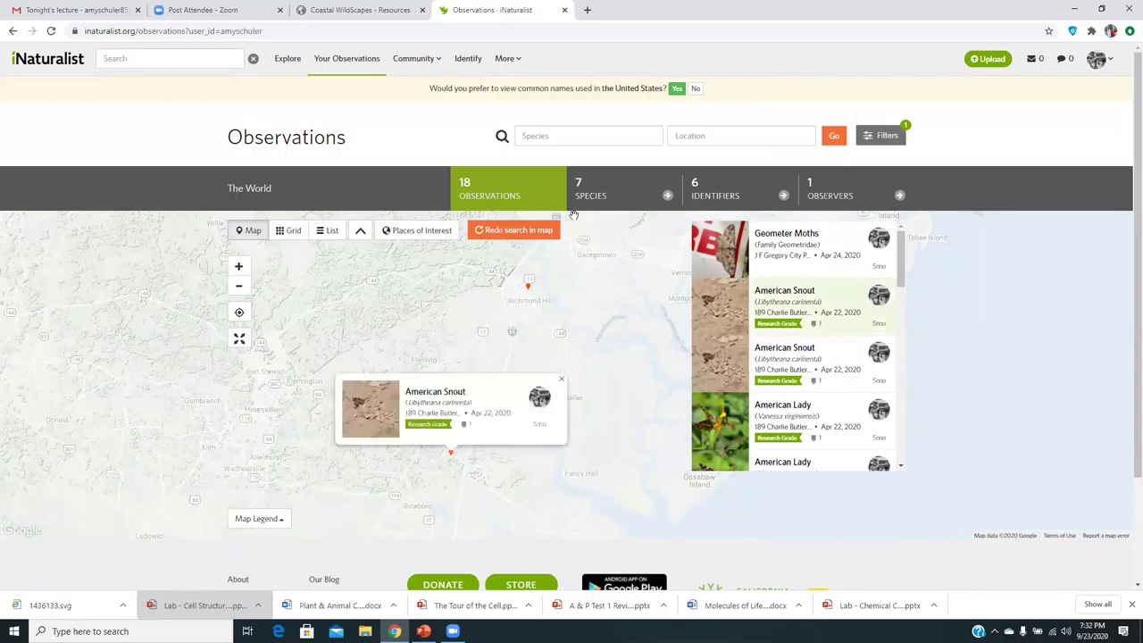
click(13, 32)
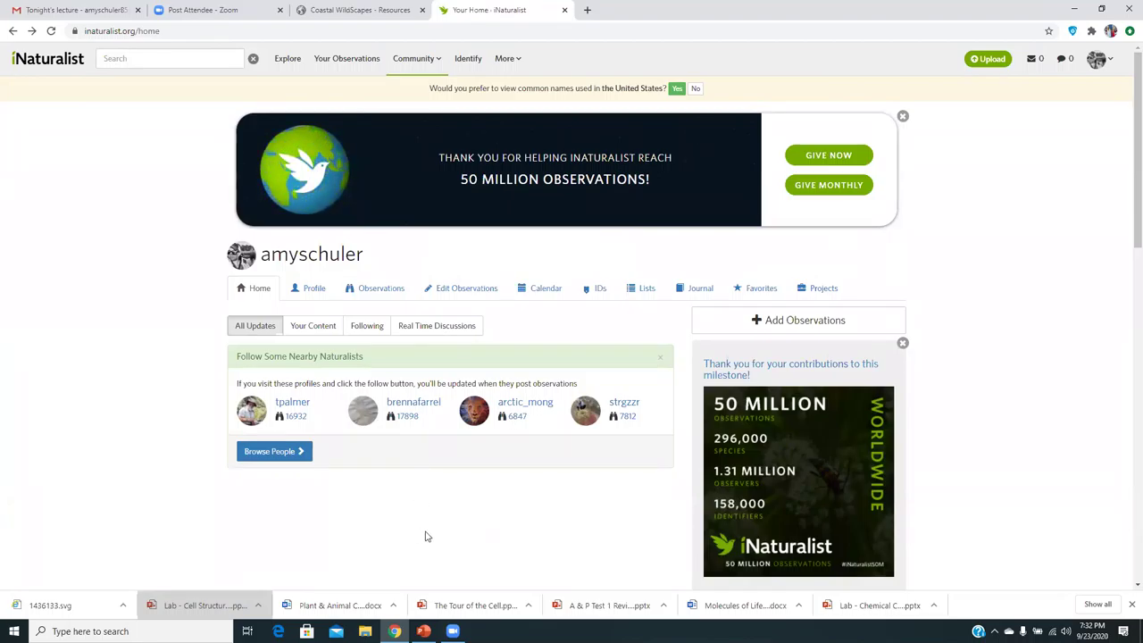
- Search the Projects directory for '2020 fall coastal' to find the Fall Coastal Georgia Butterfly Count
mouse_move(421, 59)
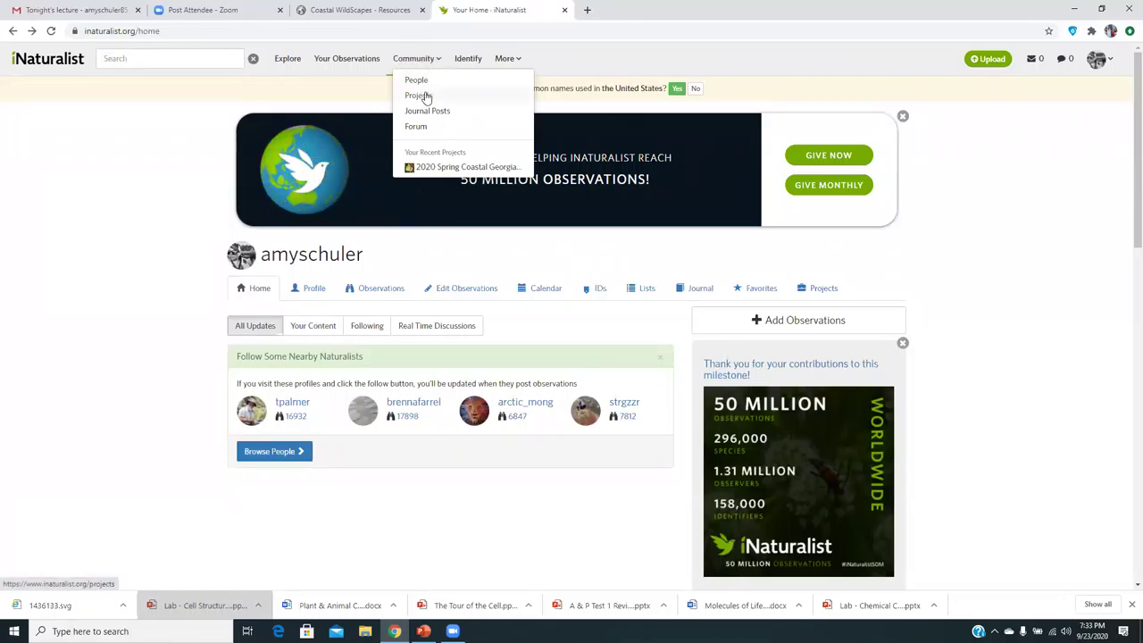
click(418, 96)
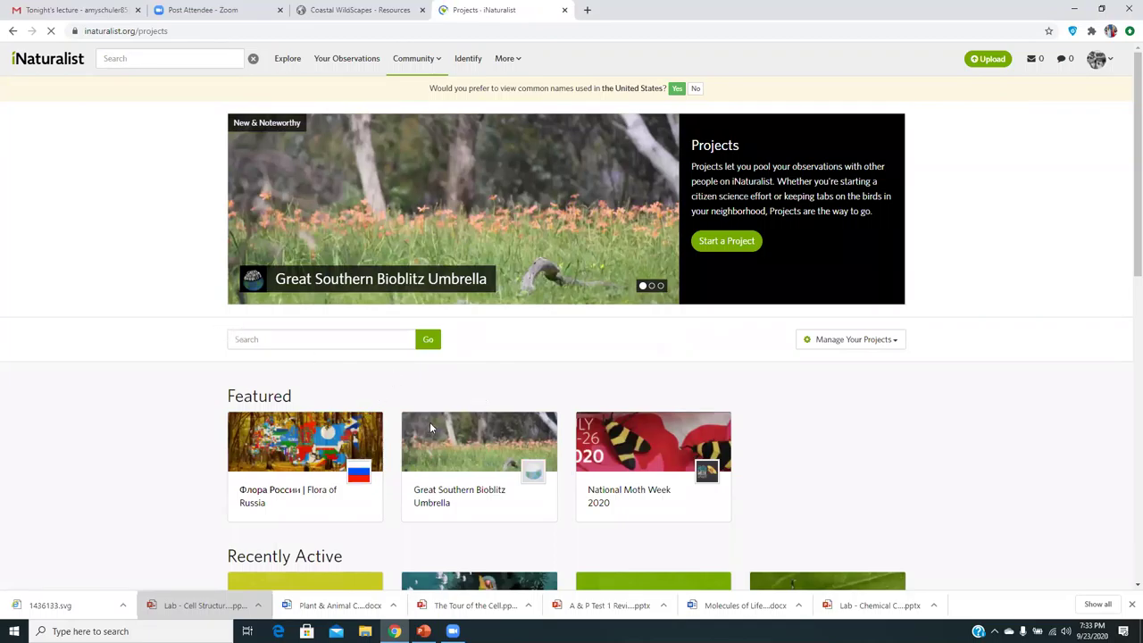
click(270, 340)
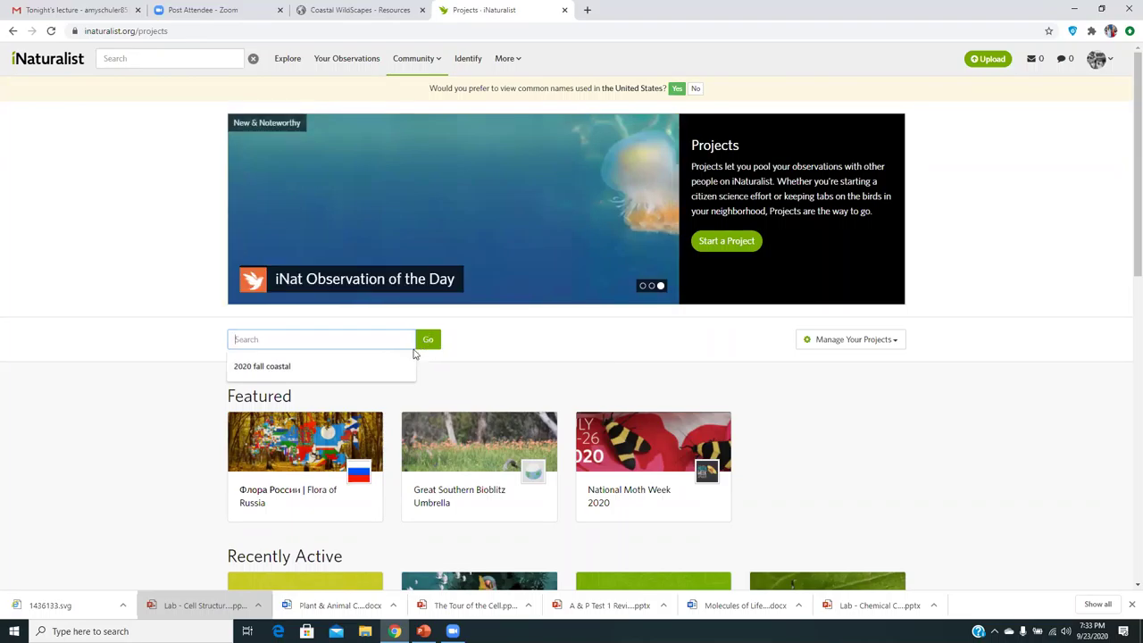
click(337, 361)
click(429, 343)
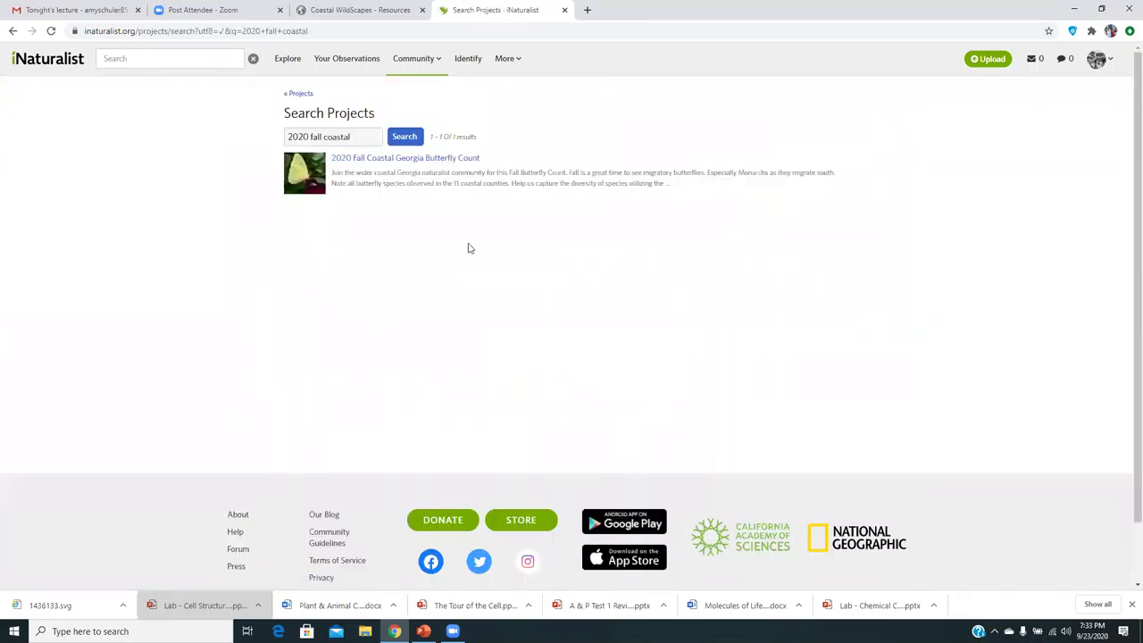
- Open the Fall Coastal Georgia Butterfly Count project and scroll through its requirements and county map
click(414, 159)
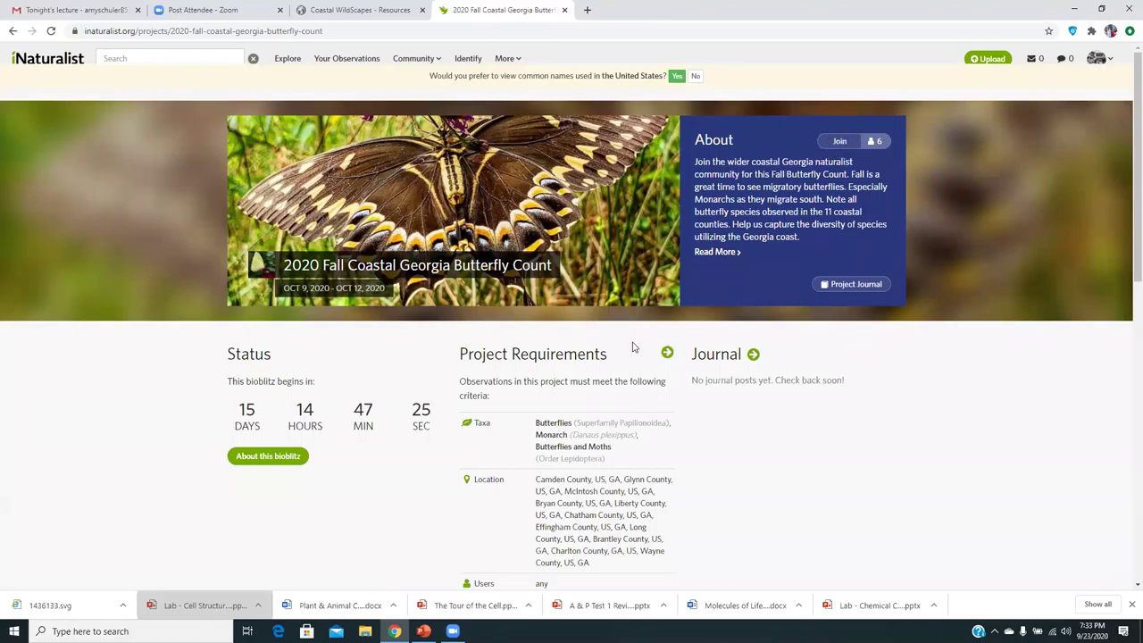
scroll(759, 482, down, 2)
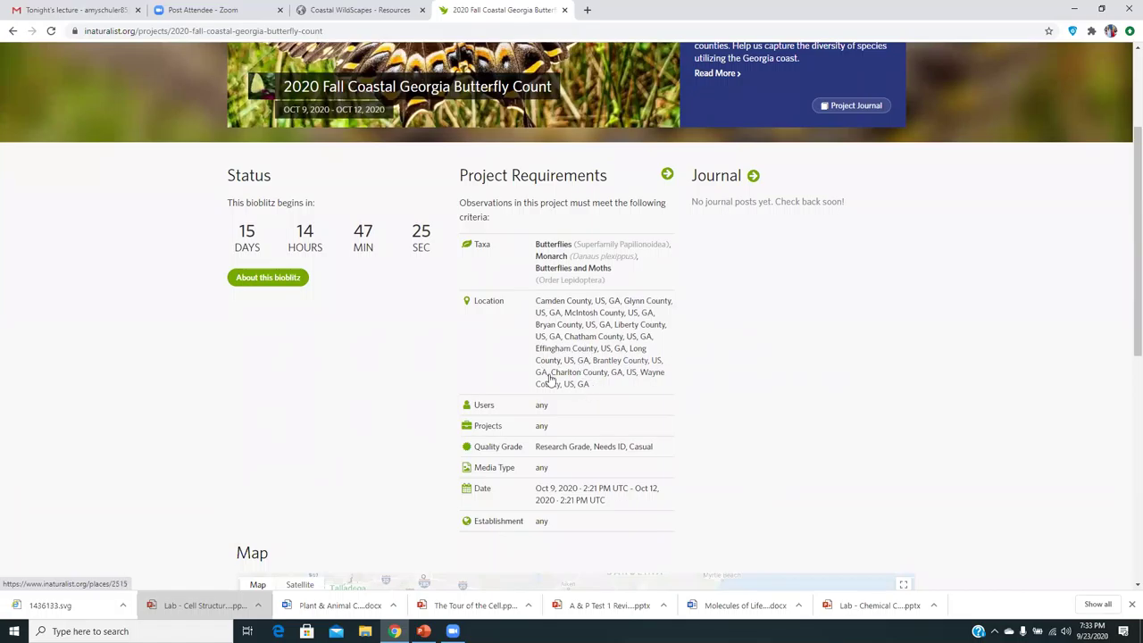
scroll(865, 444, down, 3)
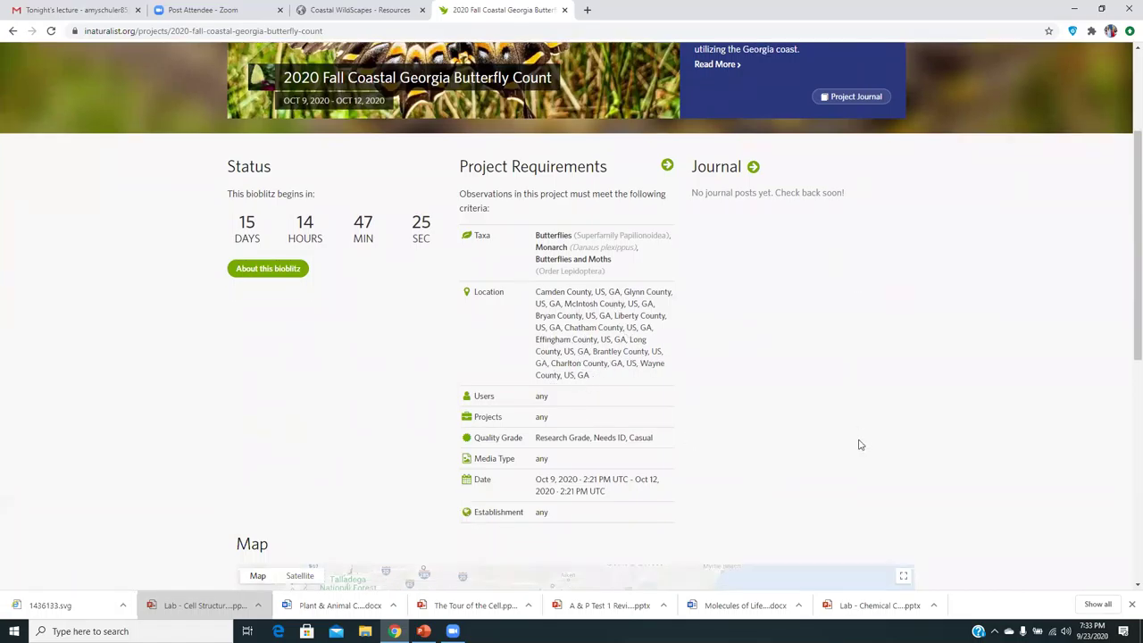
scroll(858, 439, down, 2)
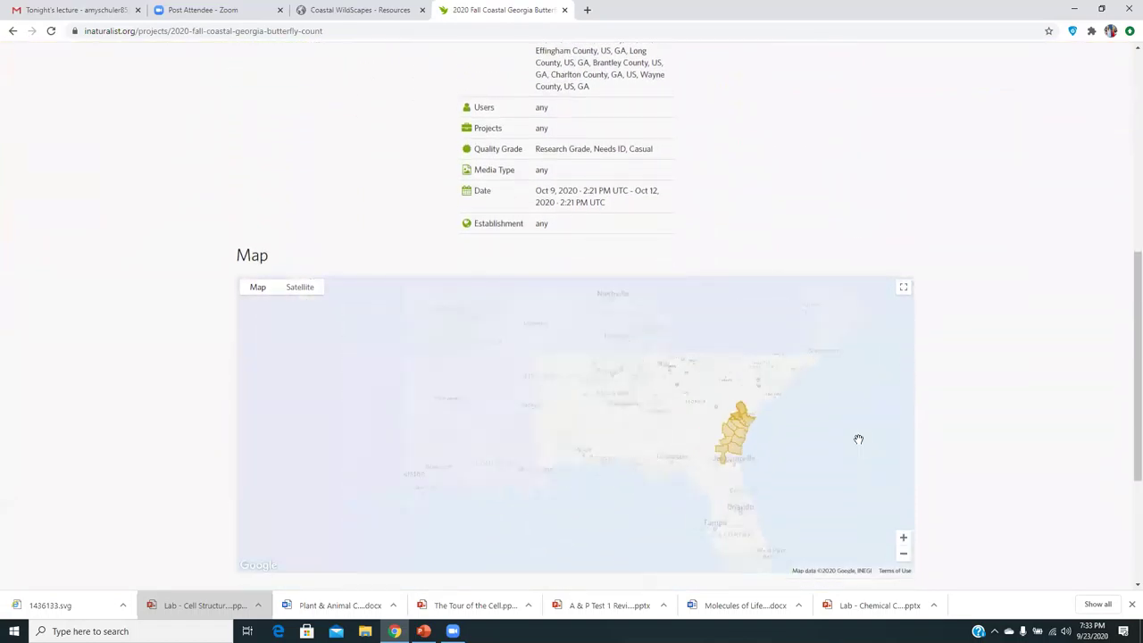
scroll(858, 439, up, 5)
scroll(853, 440, down, 3)
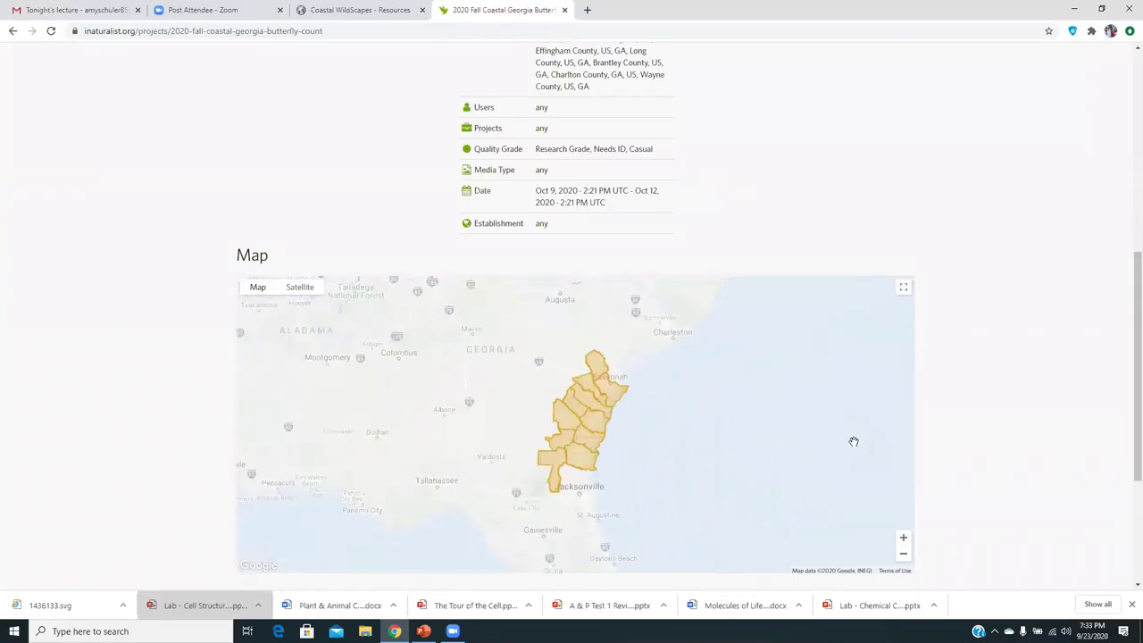
drag(1127, 361, 1125, 157)
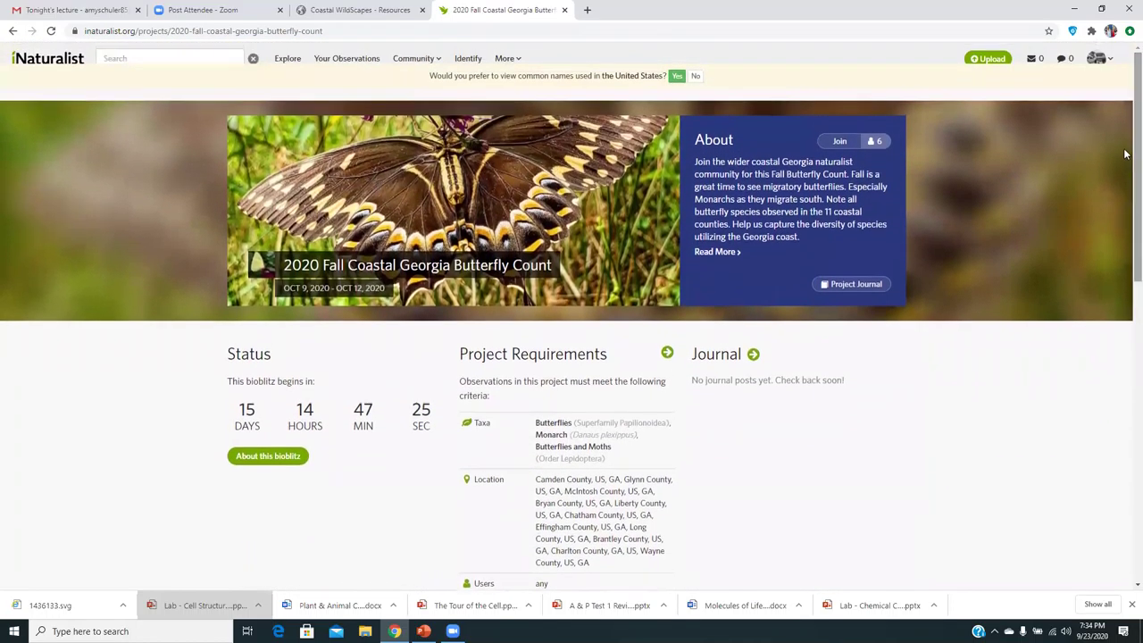
- Join the butterfly count project, confirming with 'Yes, I want to join'
click(840, 143)
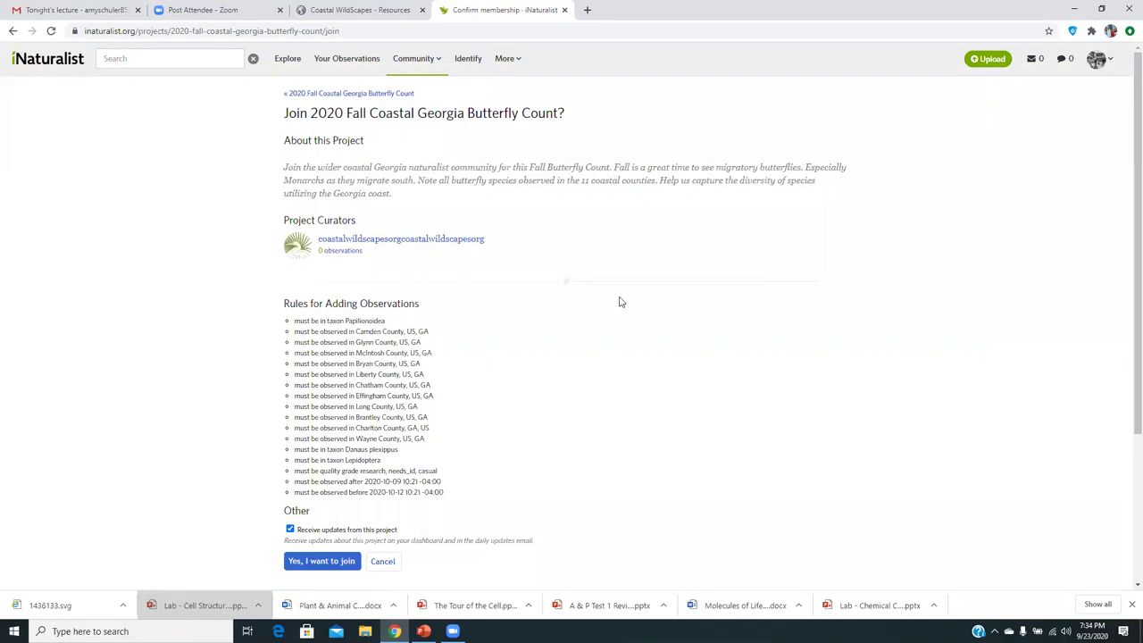
click(304, 561)
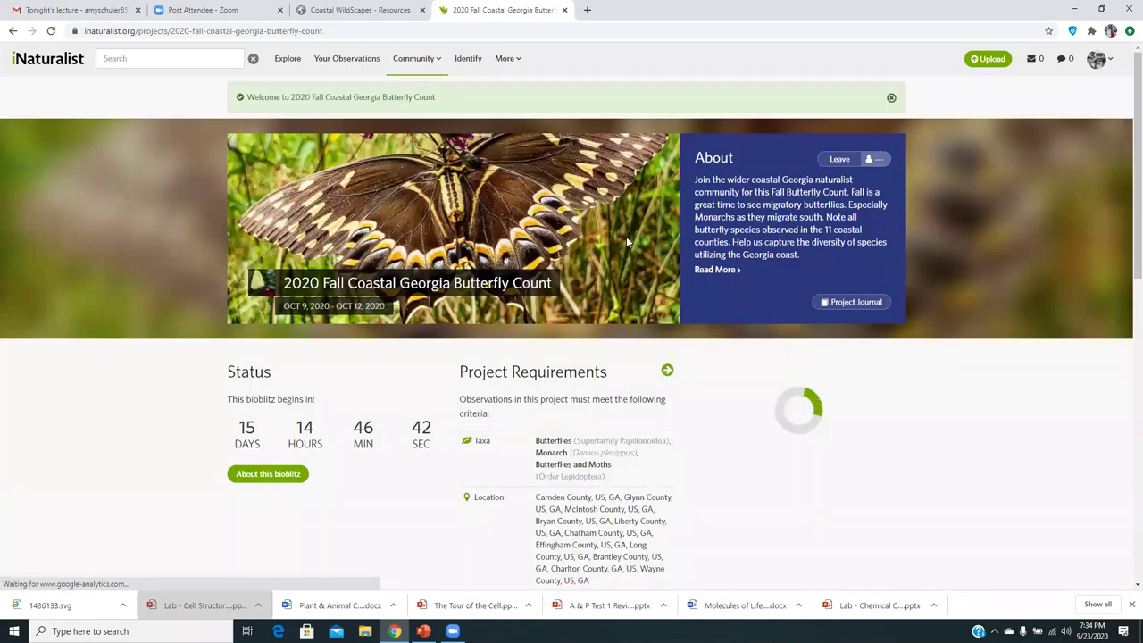
scroll(962, 442, down, 2)
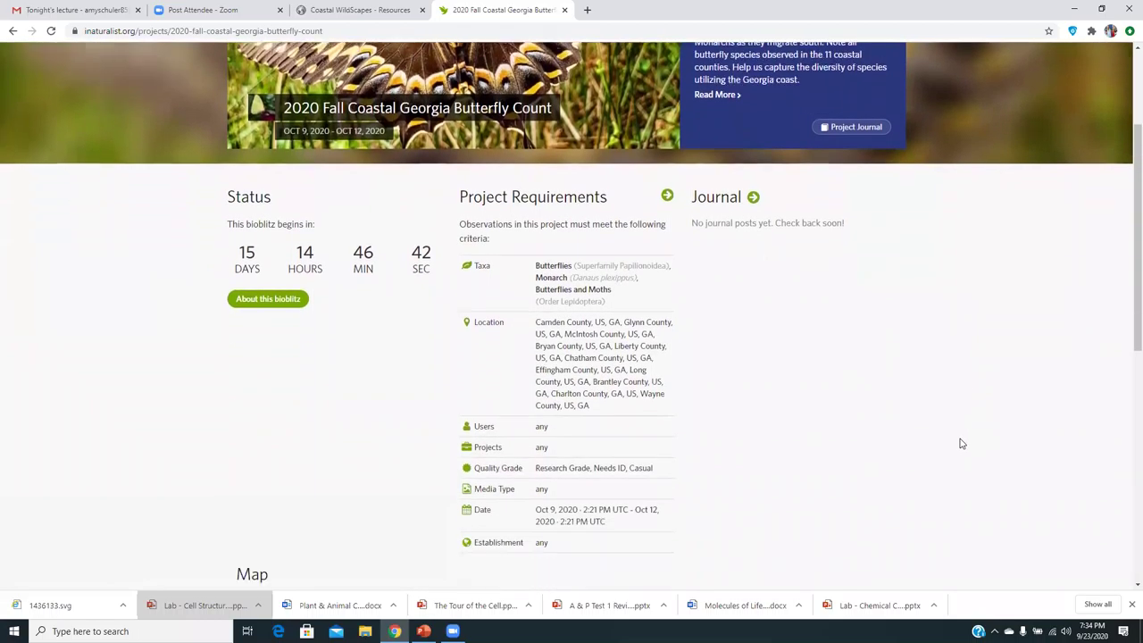
scroll(958, 443, up, 2)
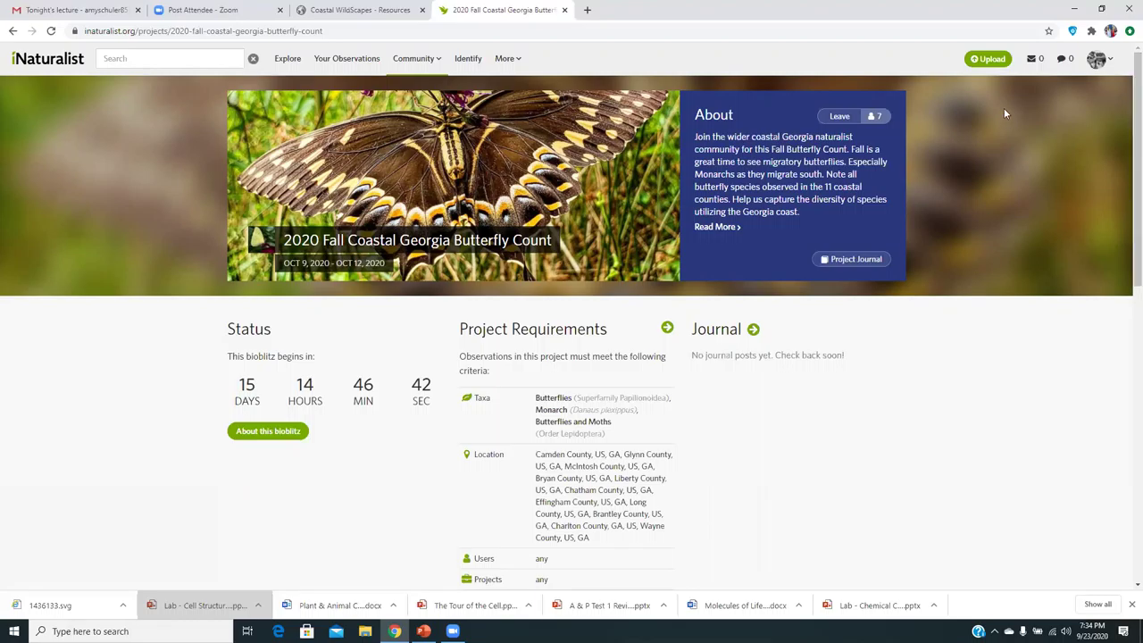
click(987, 62)
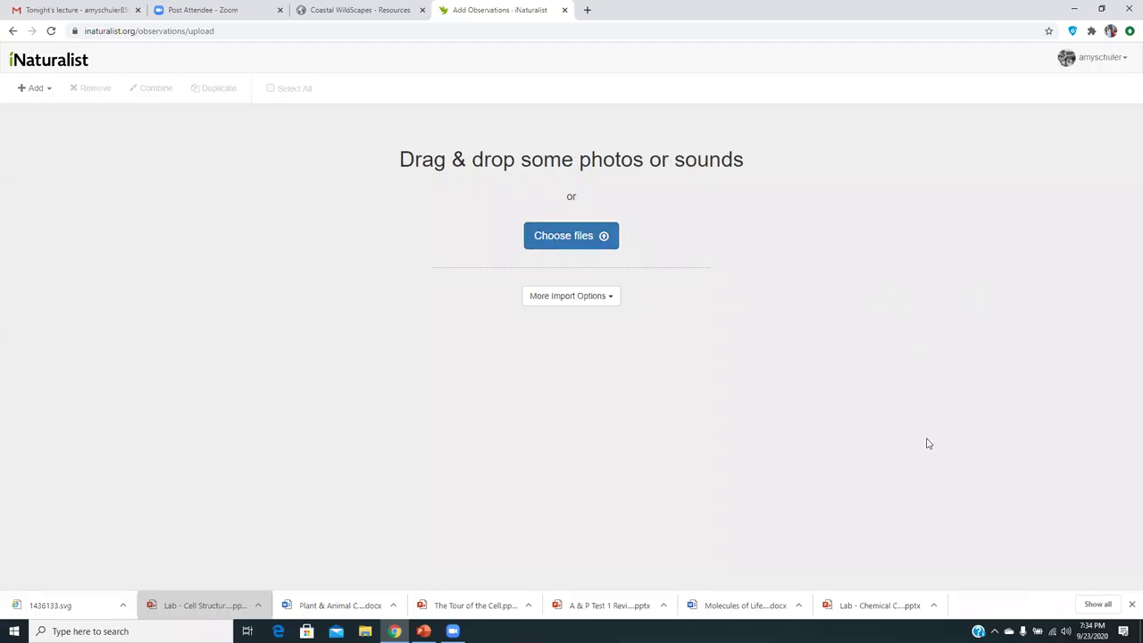
click(12, 32)
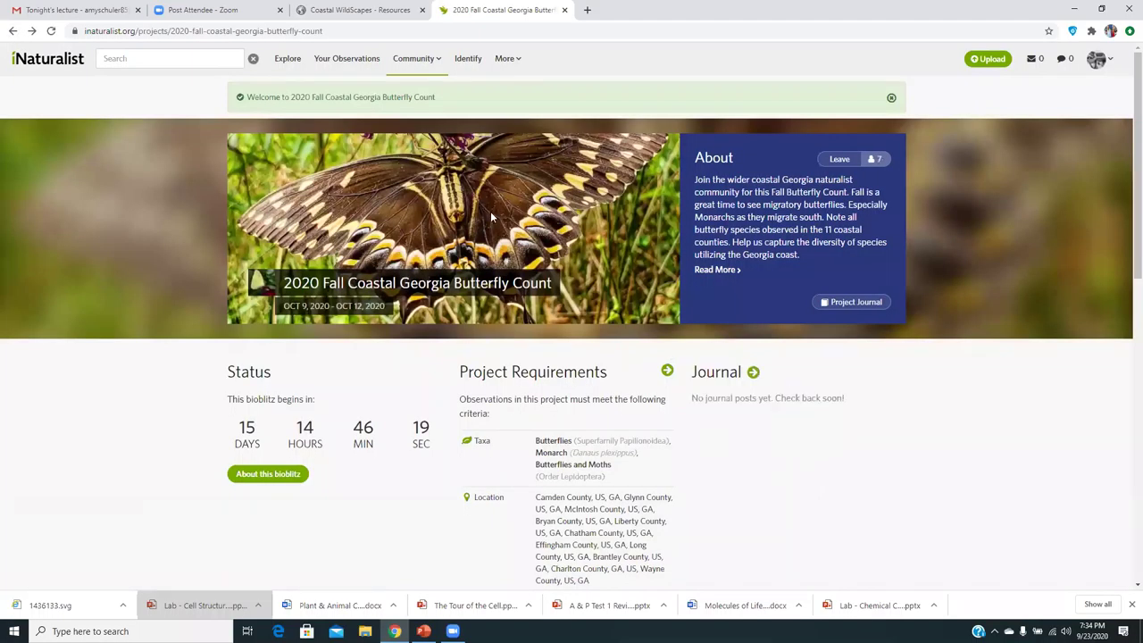
- Go back to the Projects page and open Your Observations, showing 20 observations of 8 species
click(11, 32)
click(13, 32)
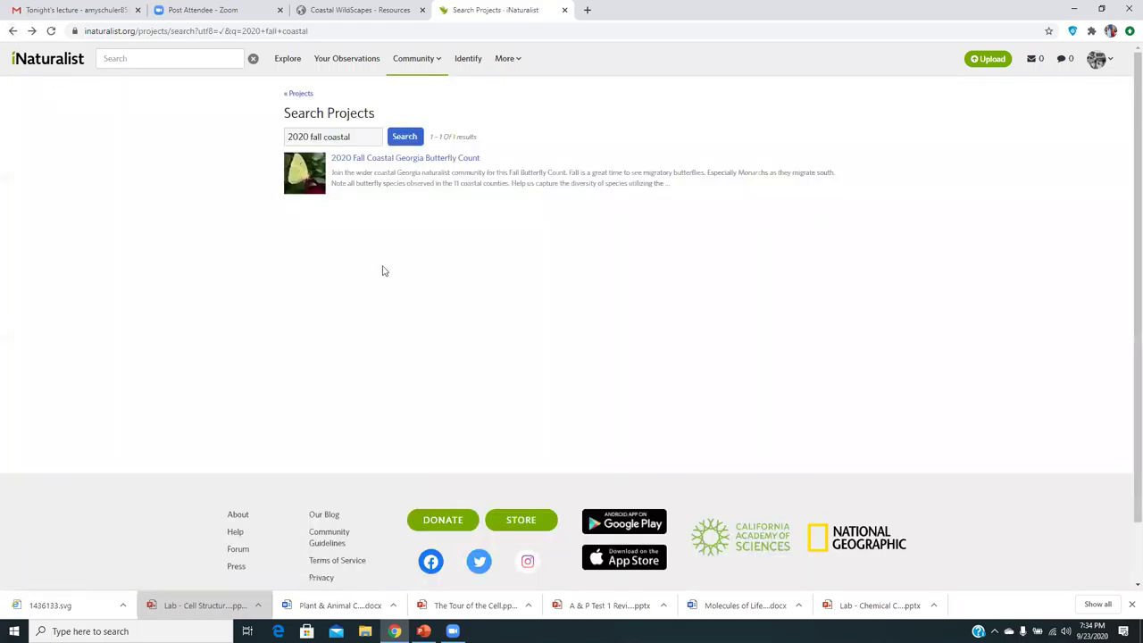
mouse_move(422, 59)
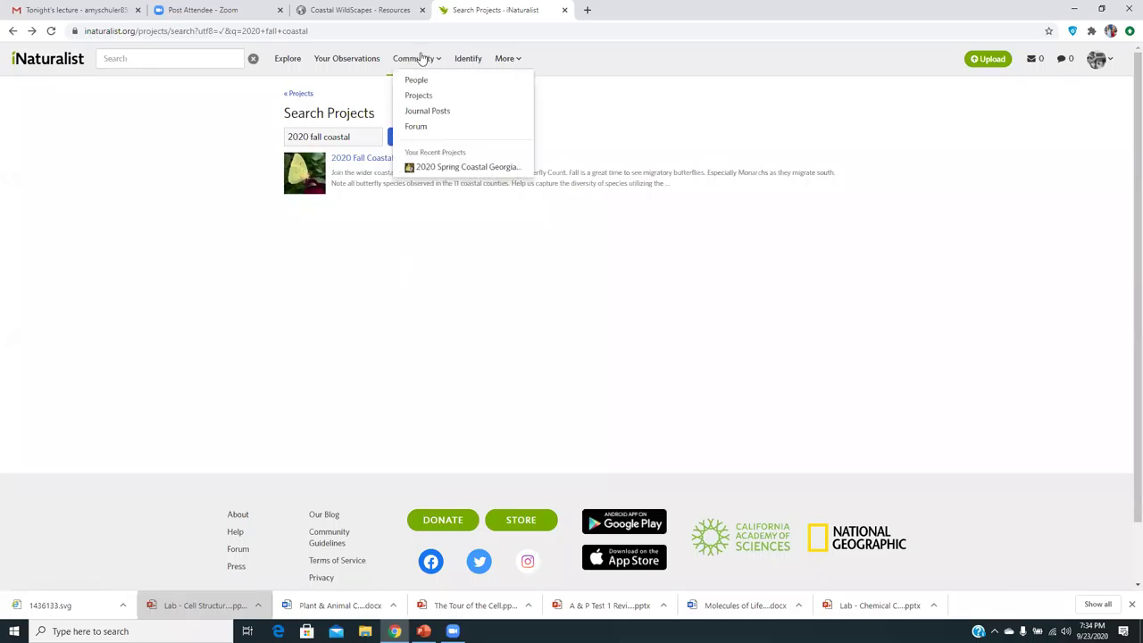
click(12, 32)
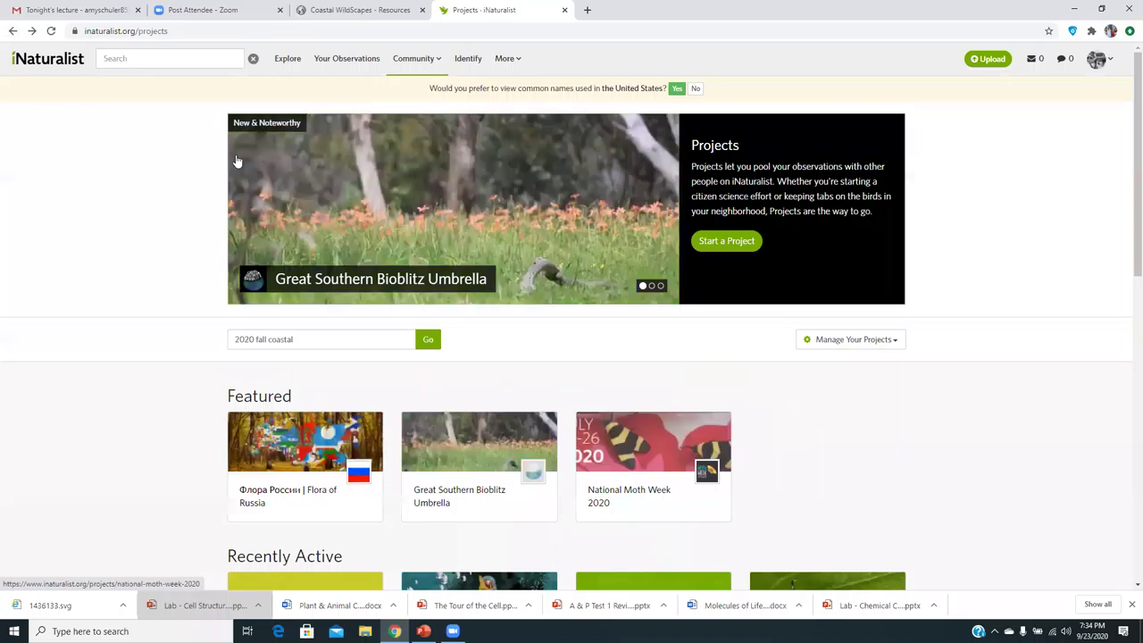
click(348, 64)
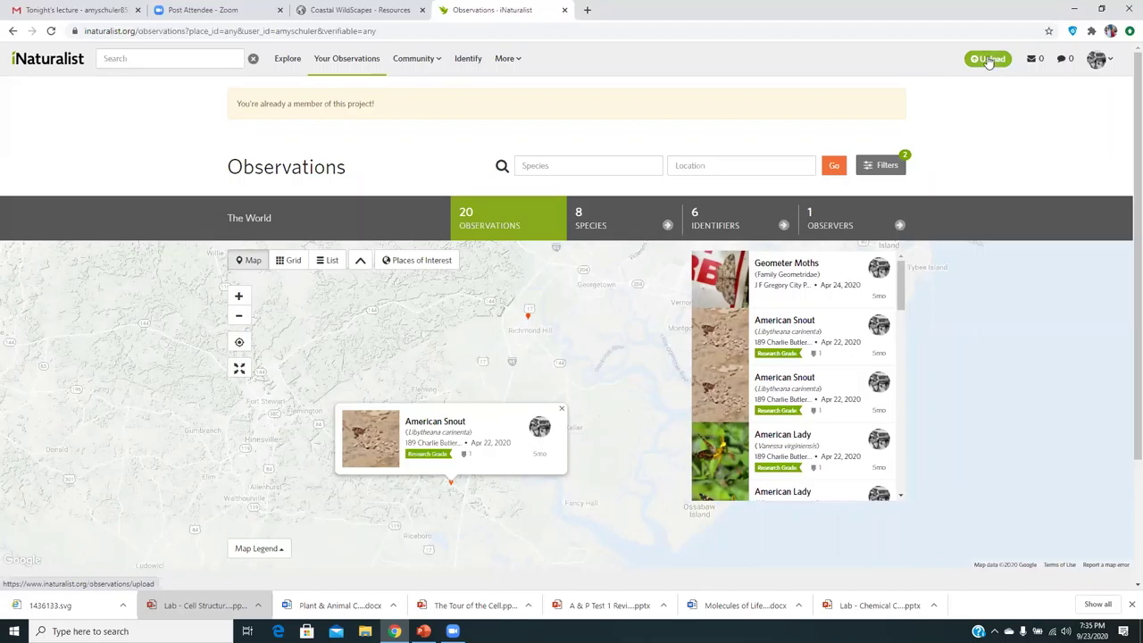
- Upload the photo IMG_20171014_170444_103 from Pictures as a new observation
click(989, 60)
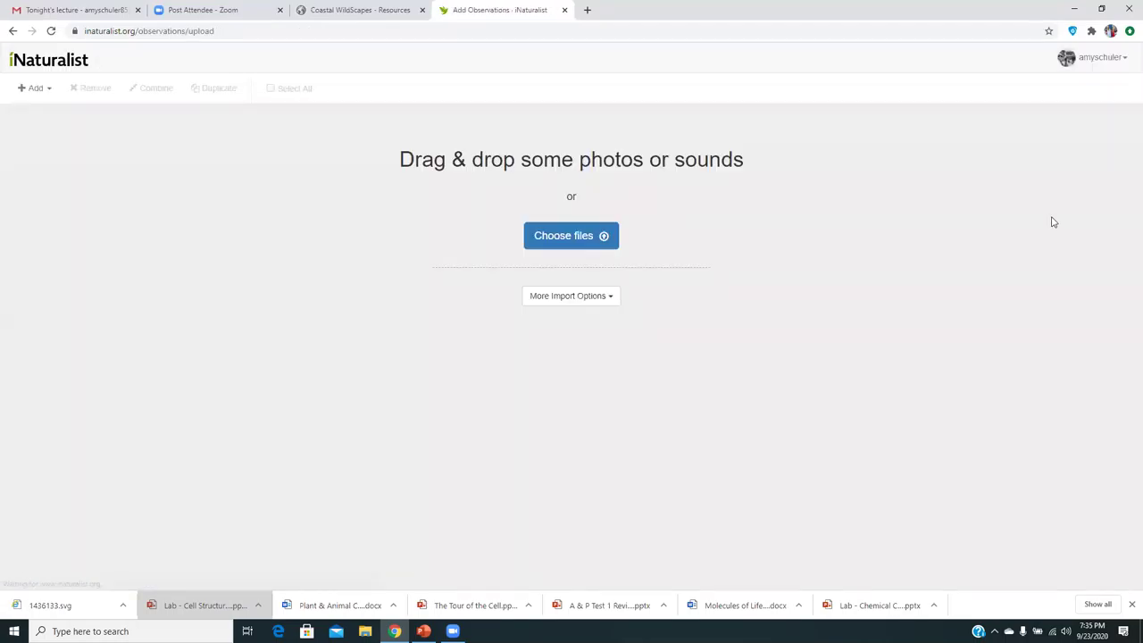
click(594, 236)
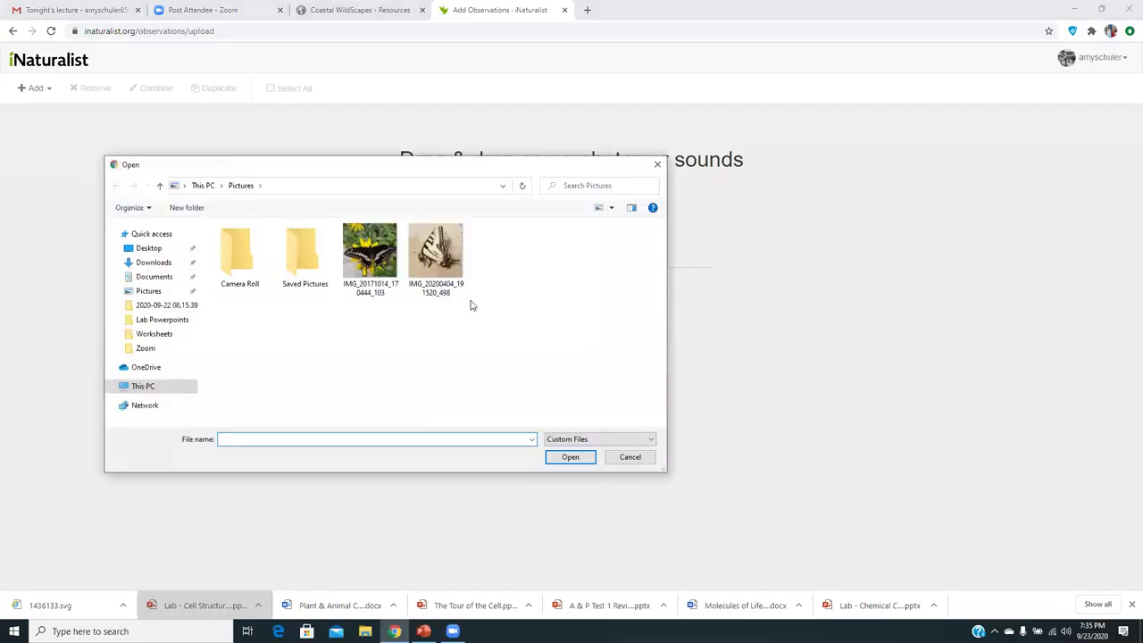
click(366, 259)
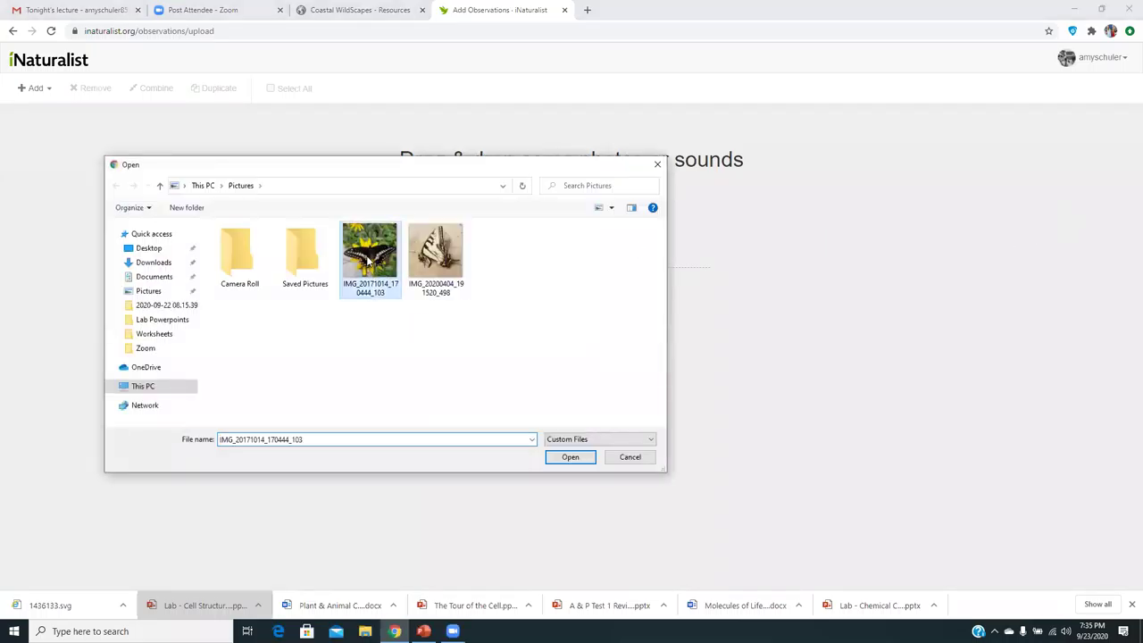
click(578, 462)
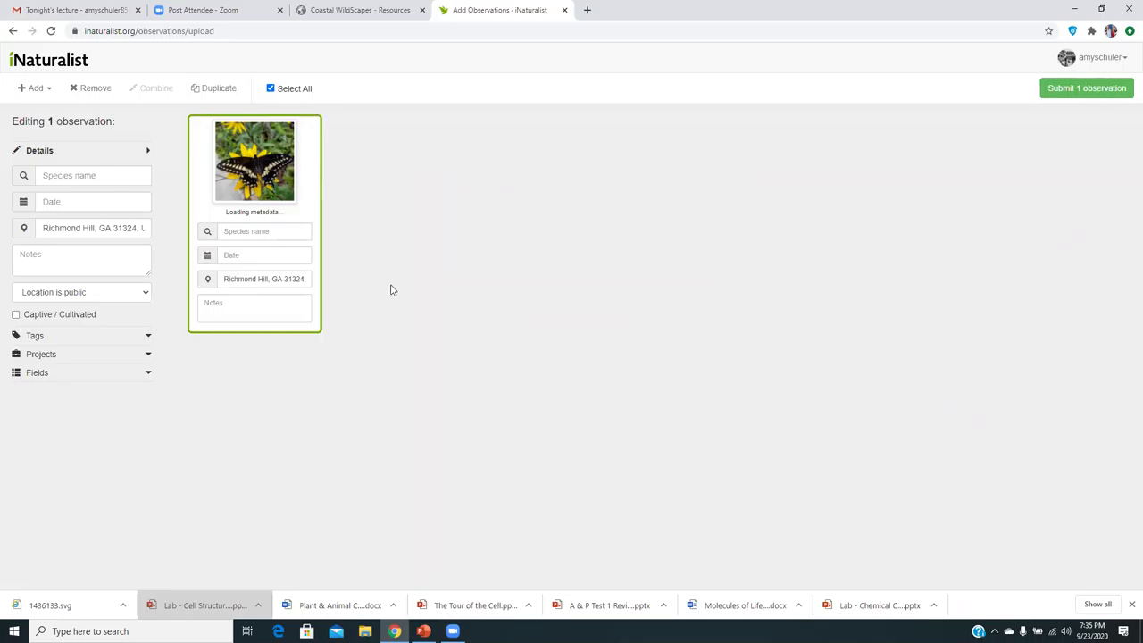
- Set the observation's species to Black Swallowtail, leaving the date empty
click(240, 231)
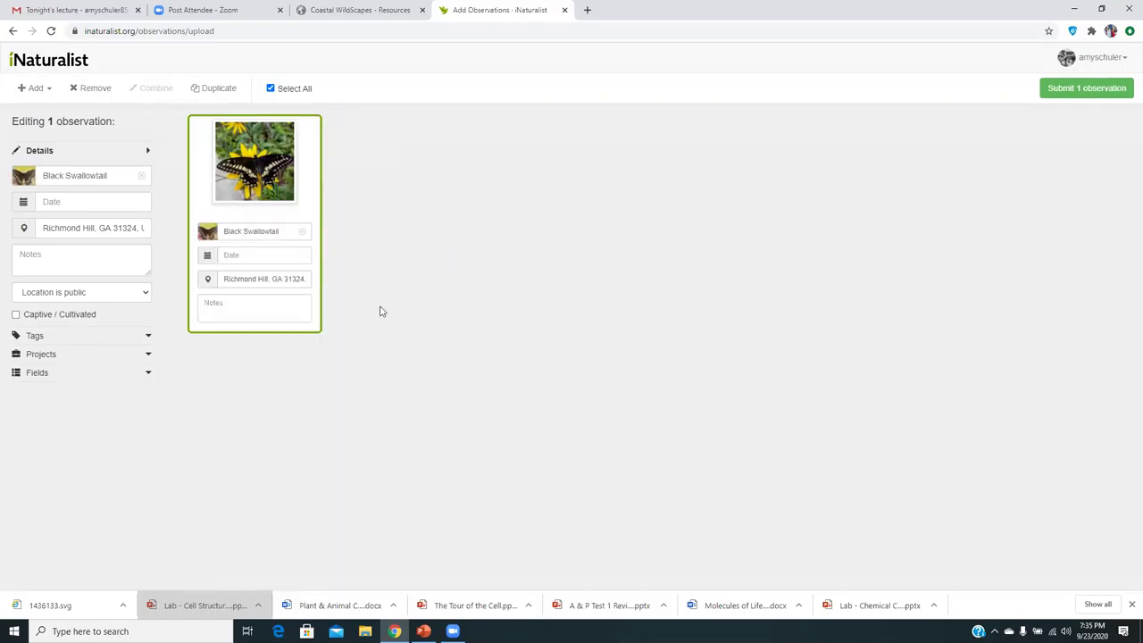
click(332, 338)
click(254, 255)
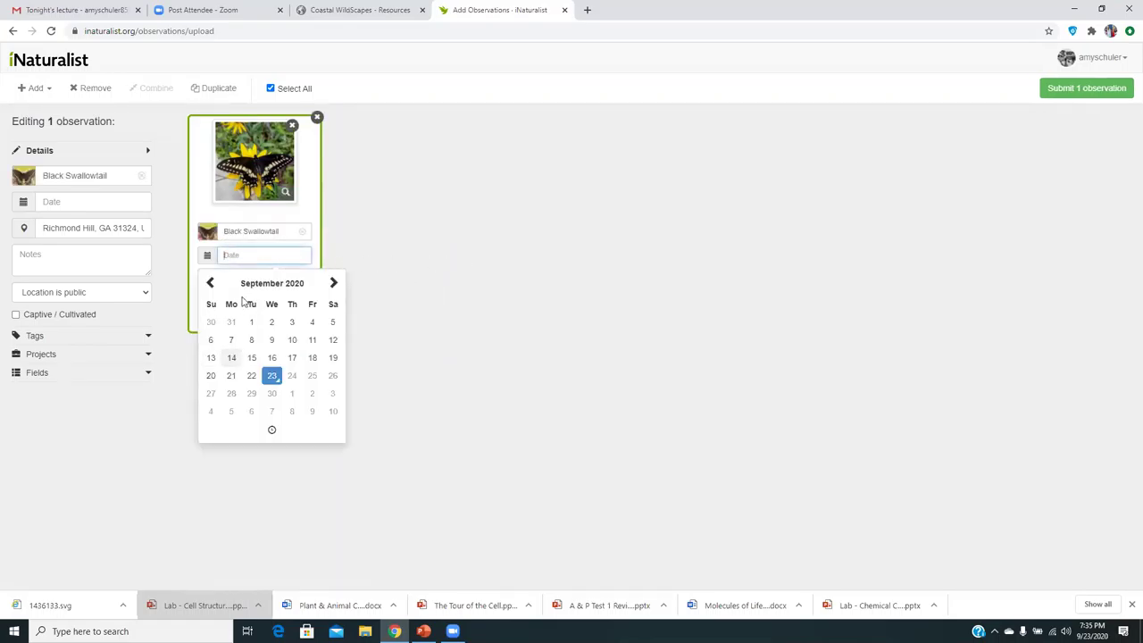
click(440, 242)
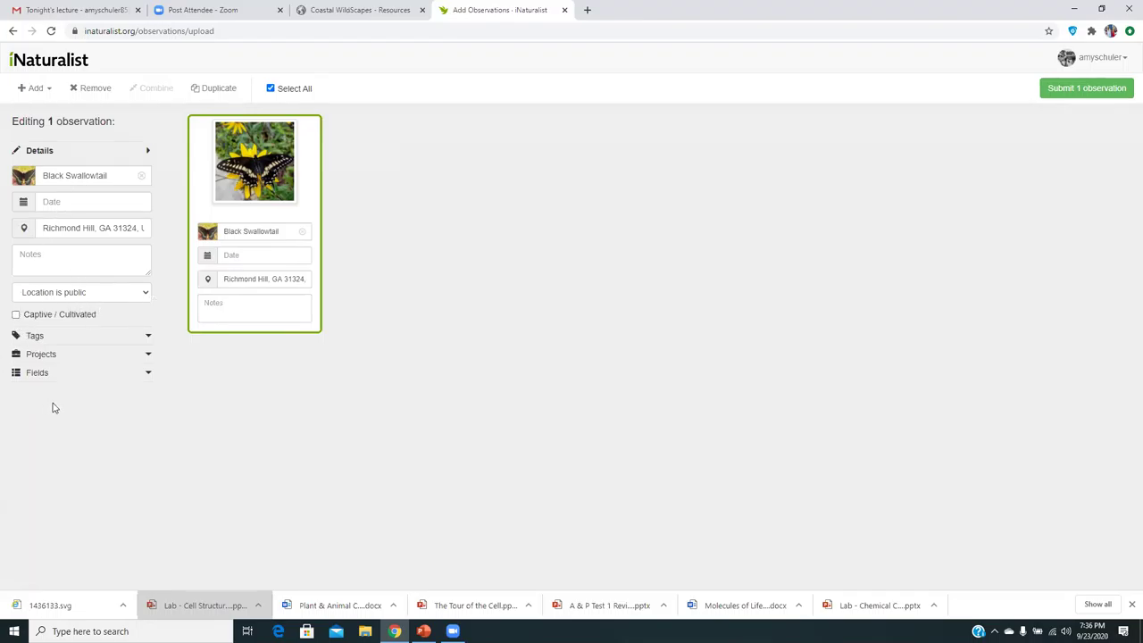
- Leave the unsaved upload and return to the observations map
click(14, 34)
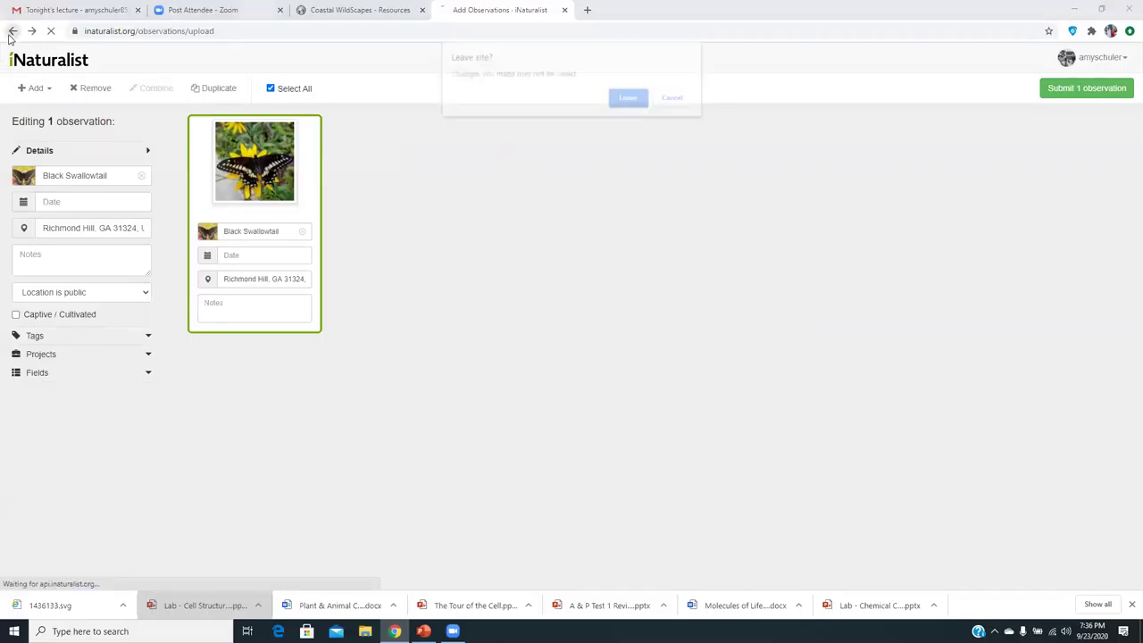
click(634, 100)
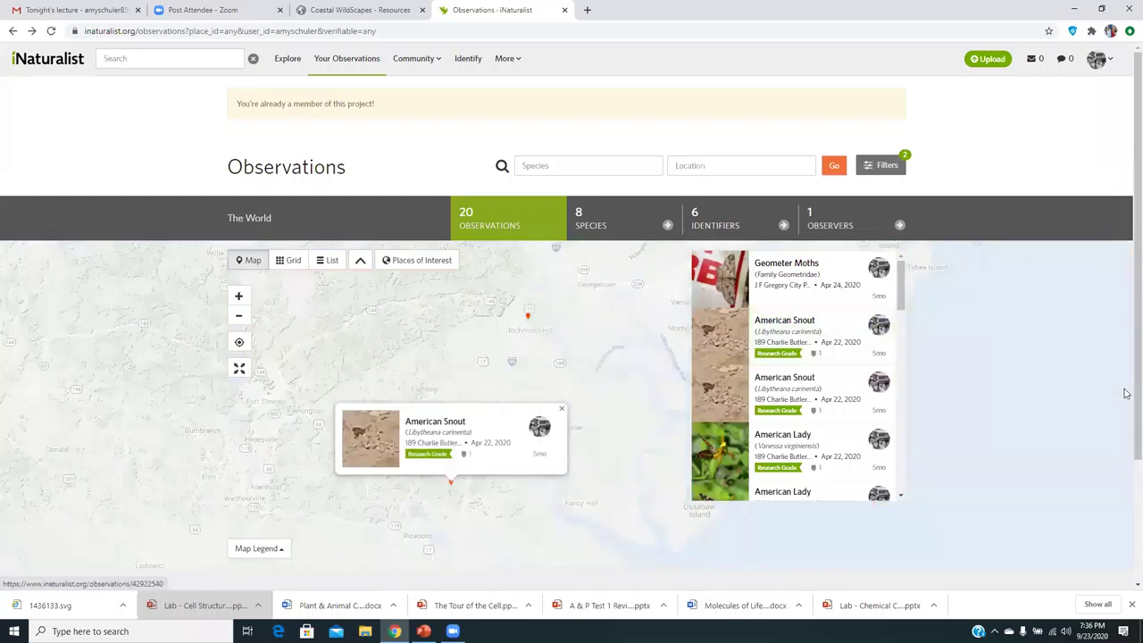
scroll(929, 250, down, 2)
drag(904, 172, 880, 355)
- View the Eight-spotted Forester Moth observation, then return to the observations list
click(799, 238)
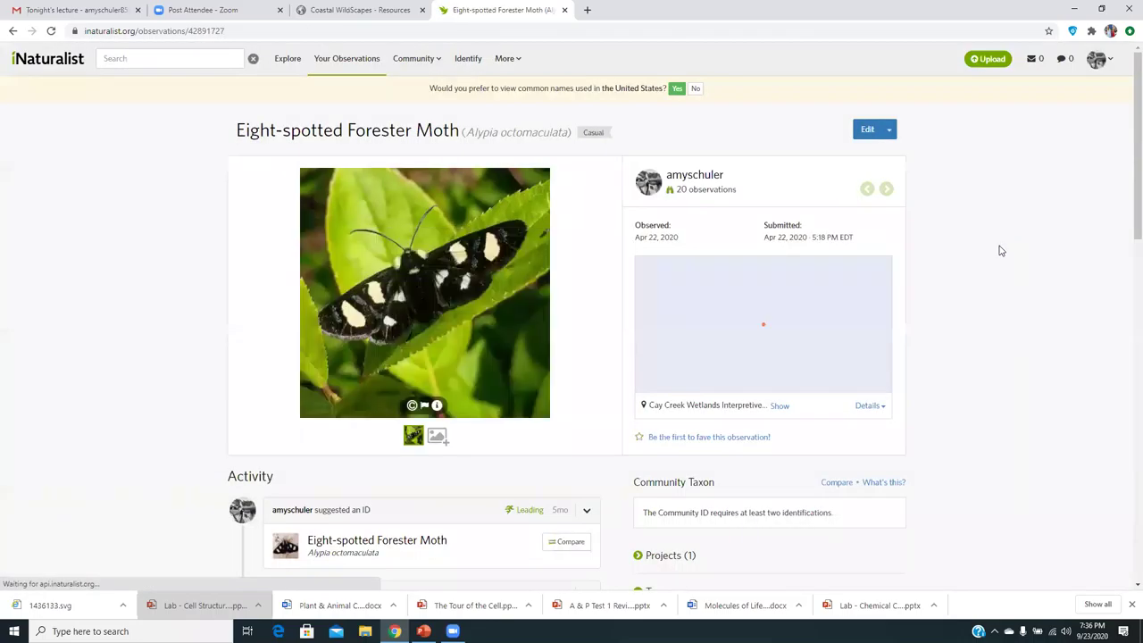
scroll(804, 241, down, 3)
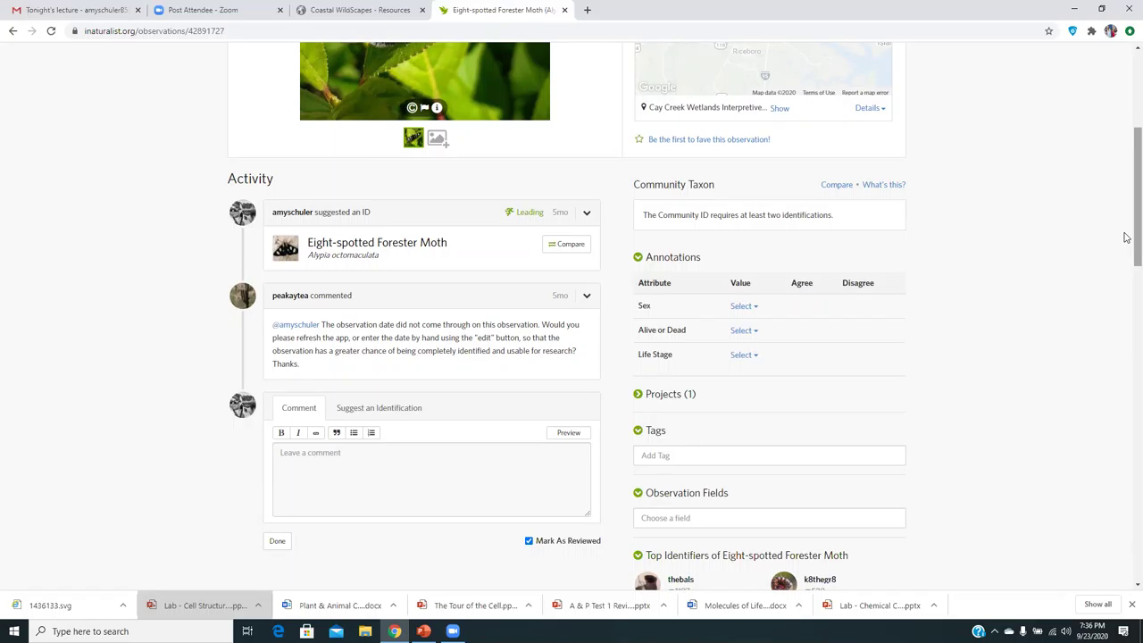
drag(1126, 238, 1131, 98)
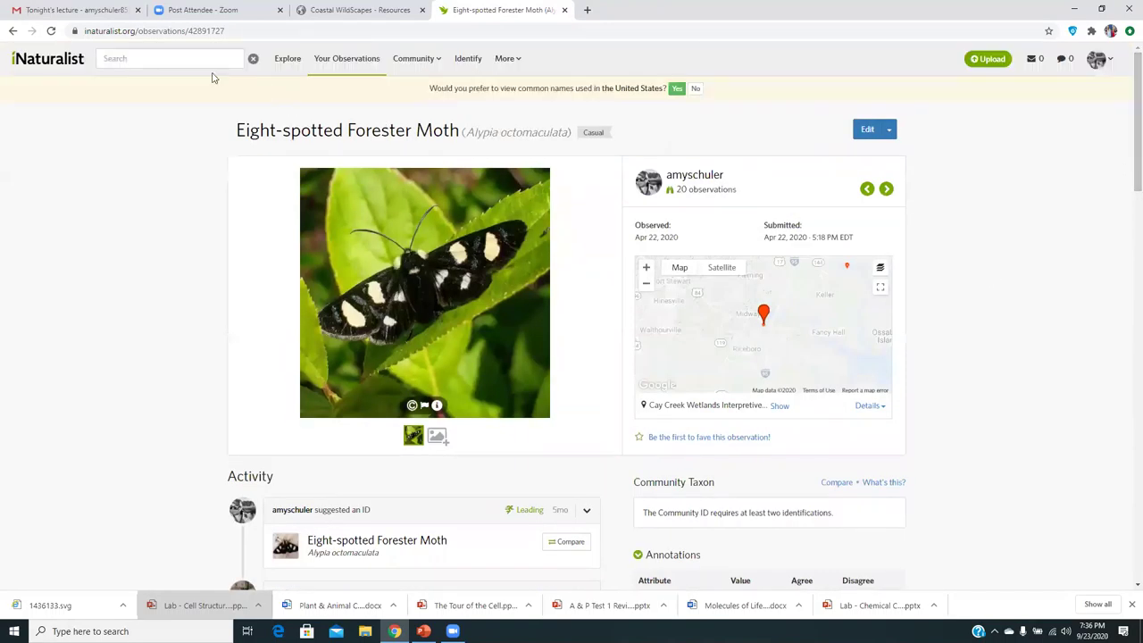
click(11, 32)
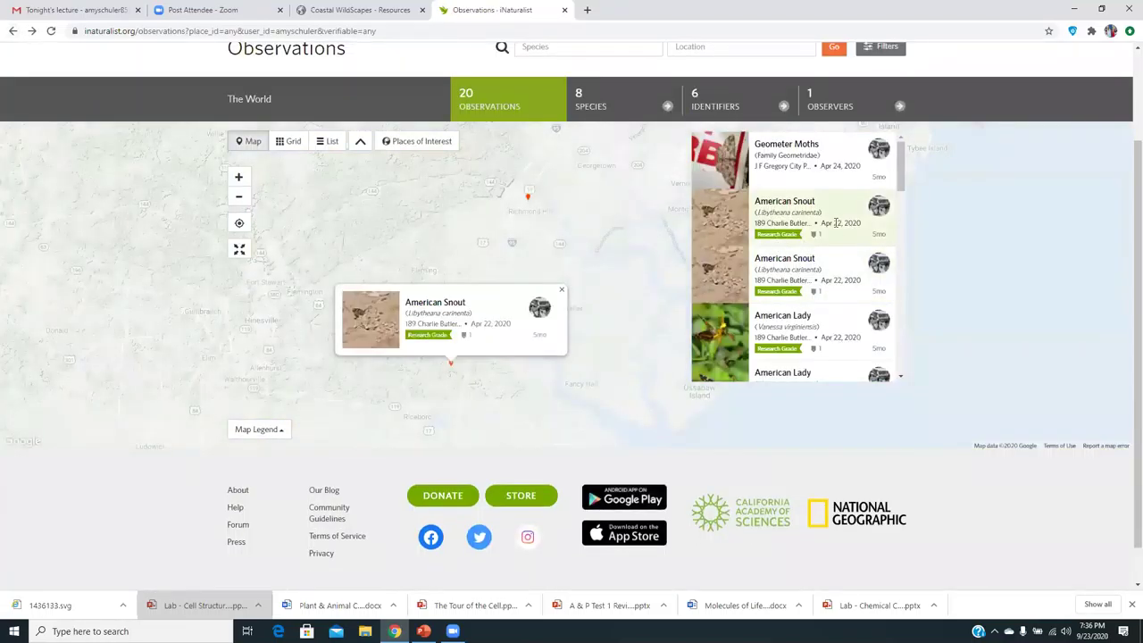
click(791, 265)
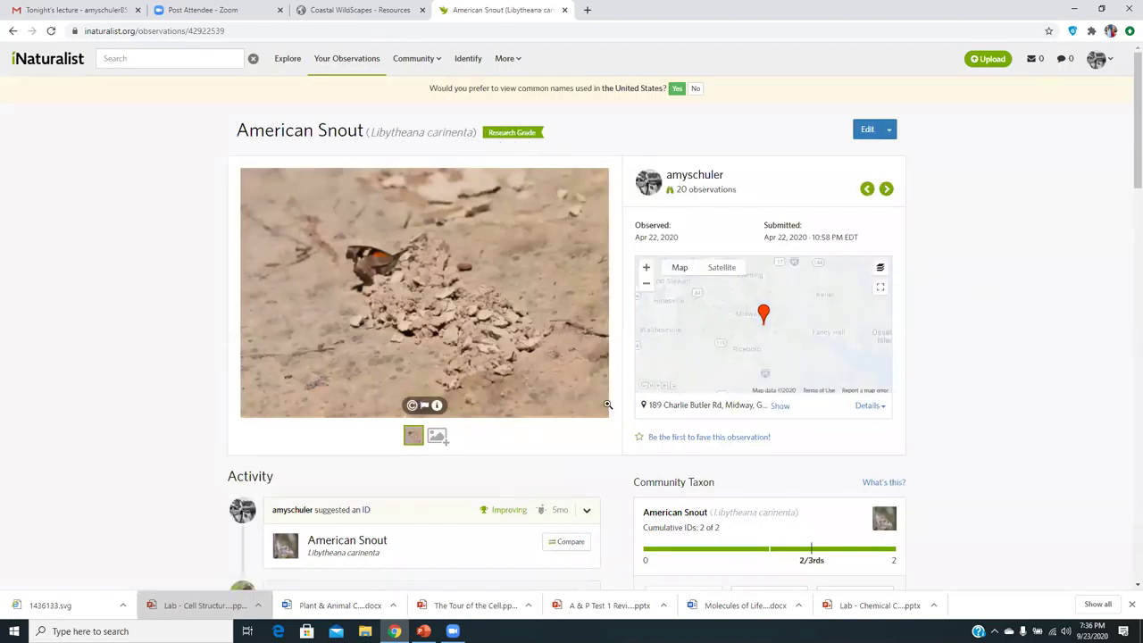
drag(1127, 162, 1126, 221)
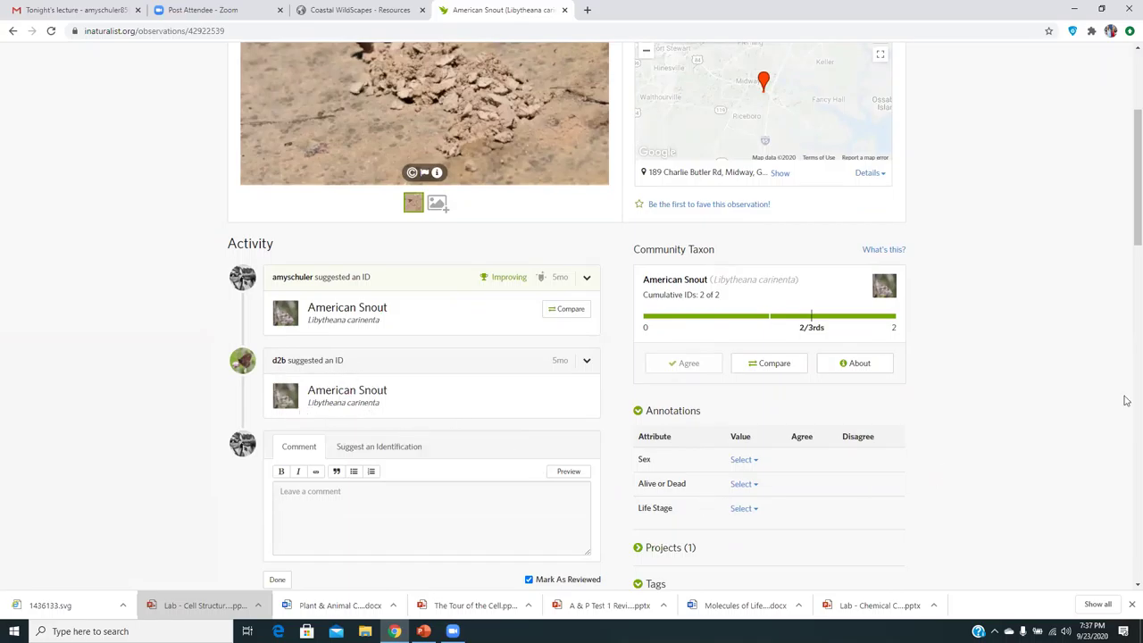
drag(1126, 208, 1125, 139)
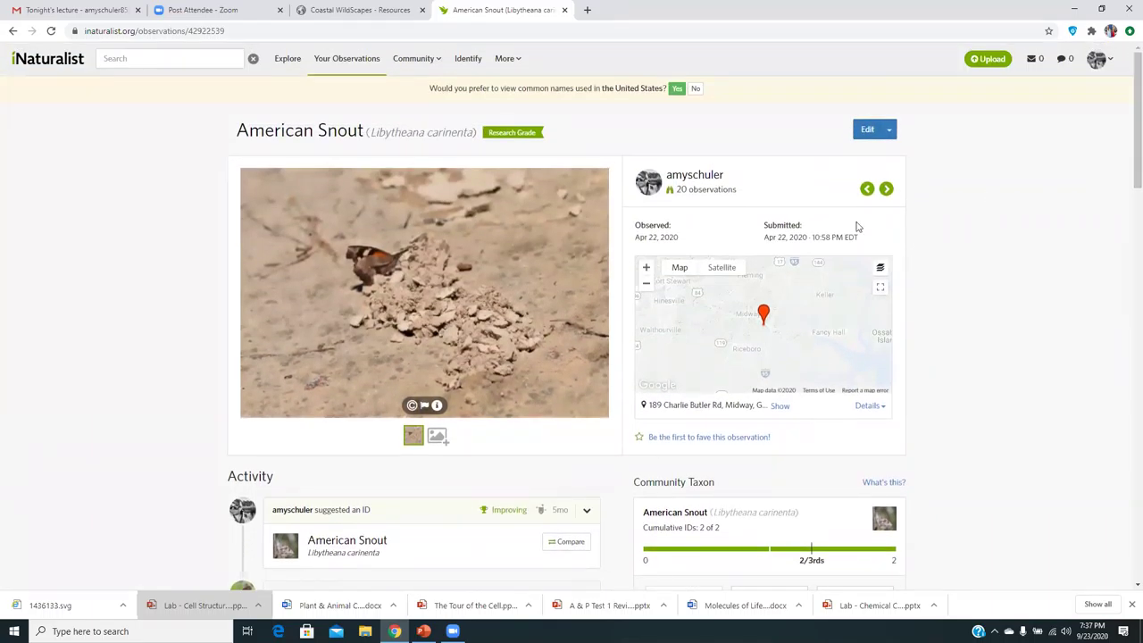
click(12, 32)
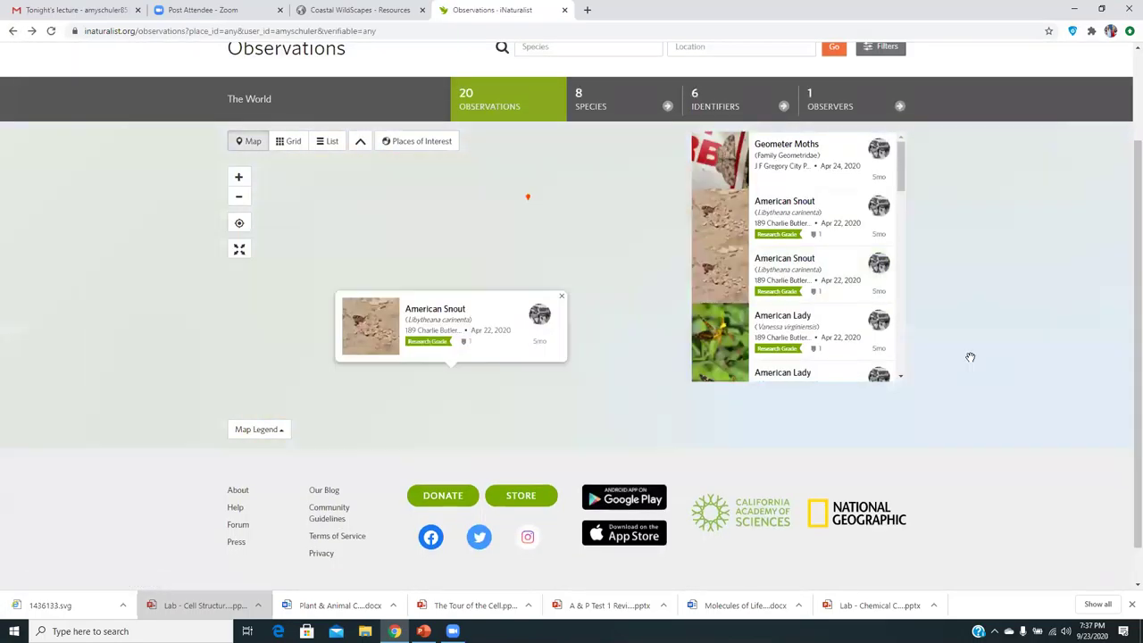
scroll(1127, 376, up, 2)
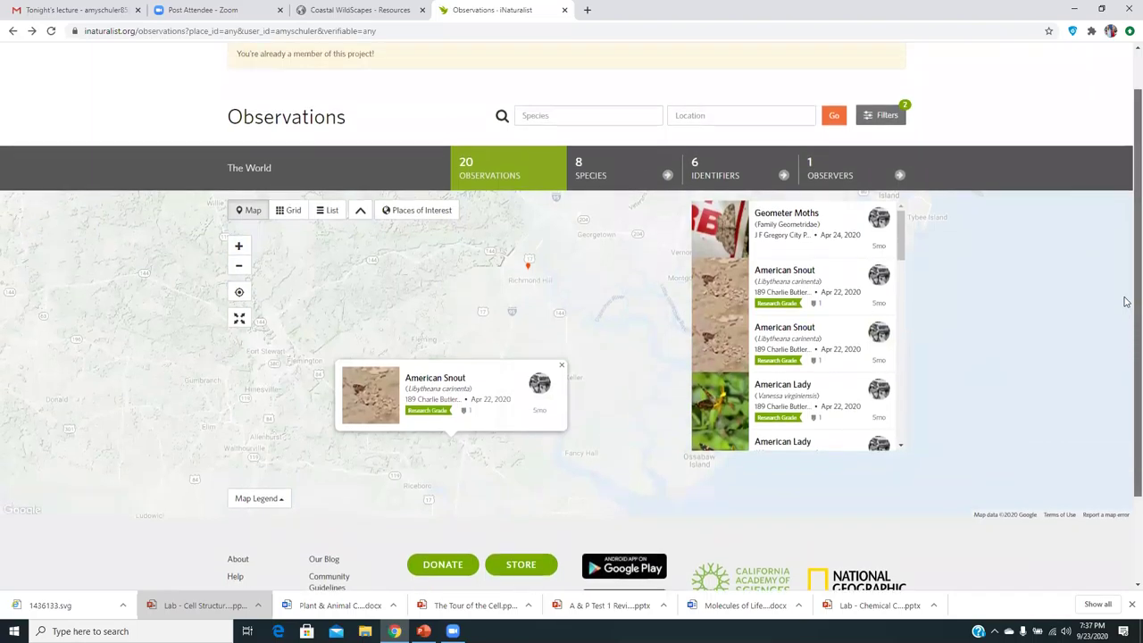
scroll(1126, 296, up, 1)
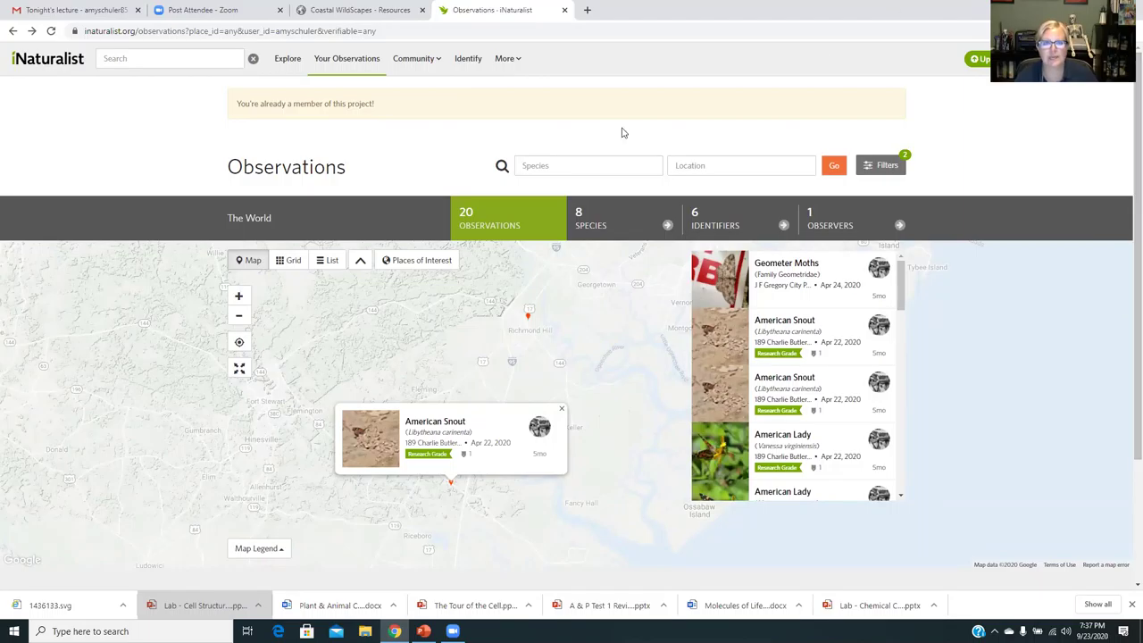
- Open the 2020 Spring Coastal Georgia Butterfly Count from Community > Your Recent Projects
mouse_move(419, 63)
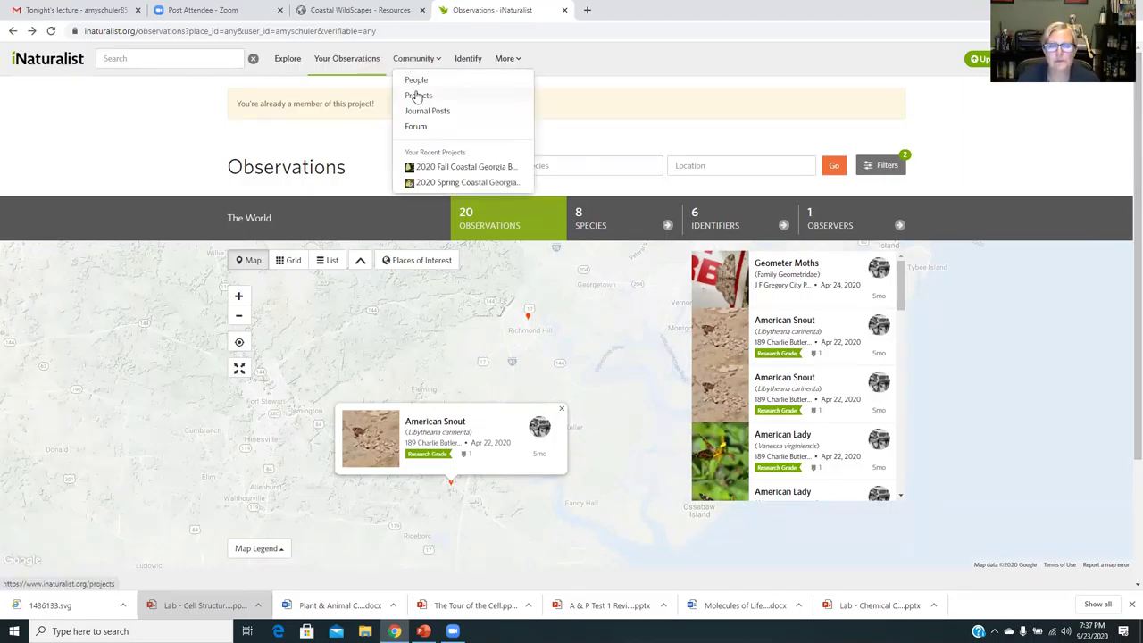
click(415, 96)
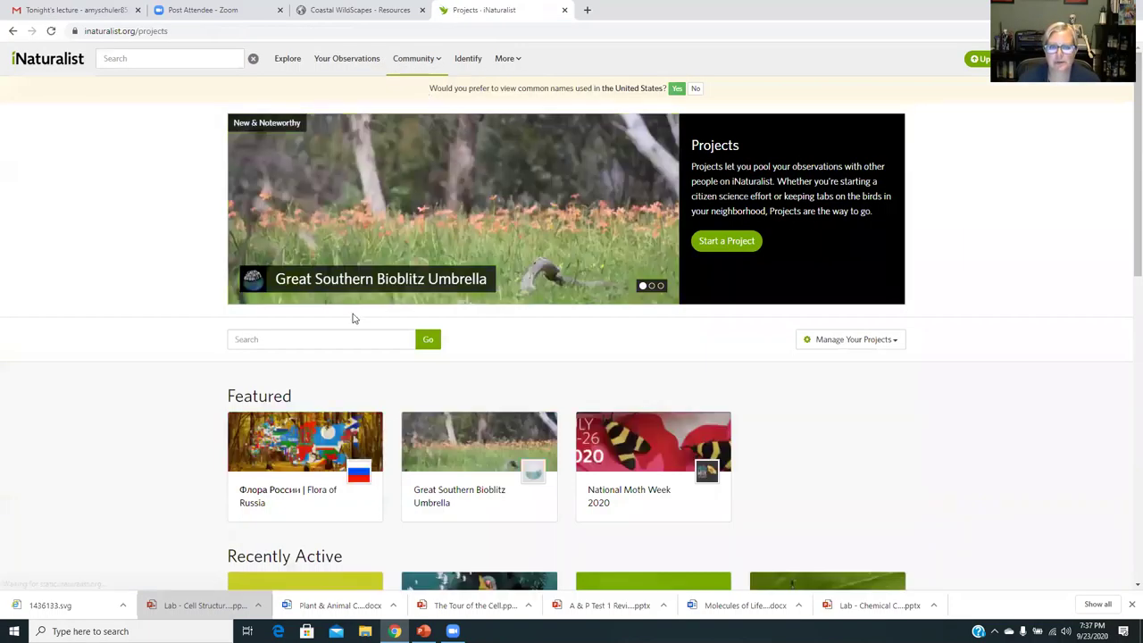
mouse_move(428, 65)
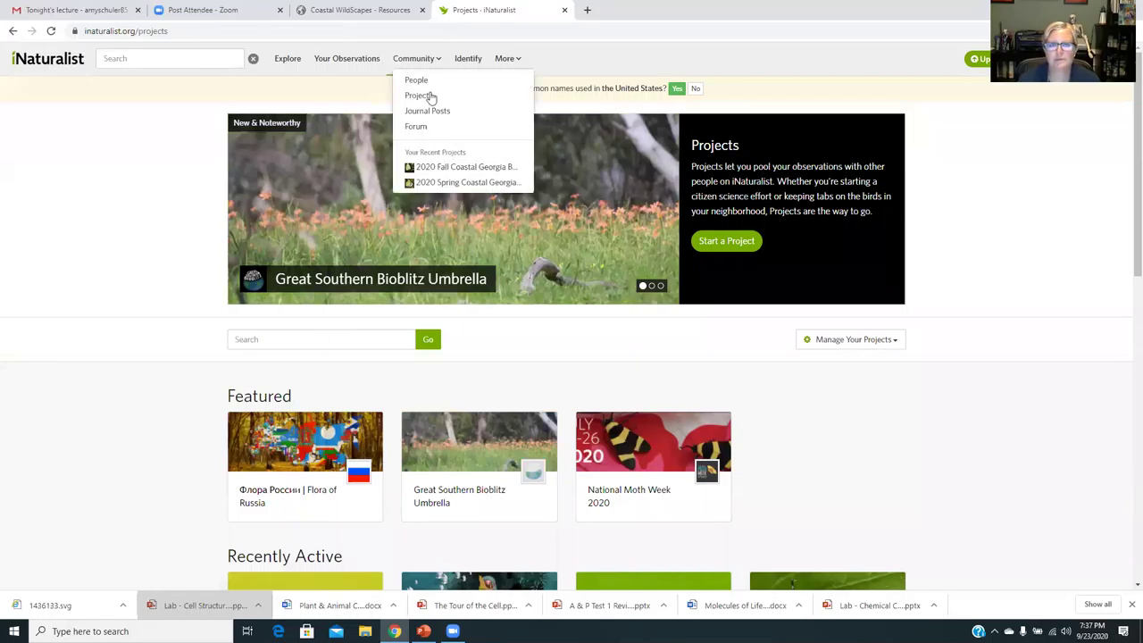
click(433, 183)
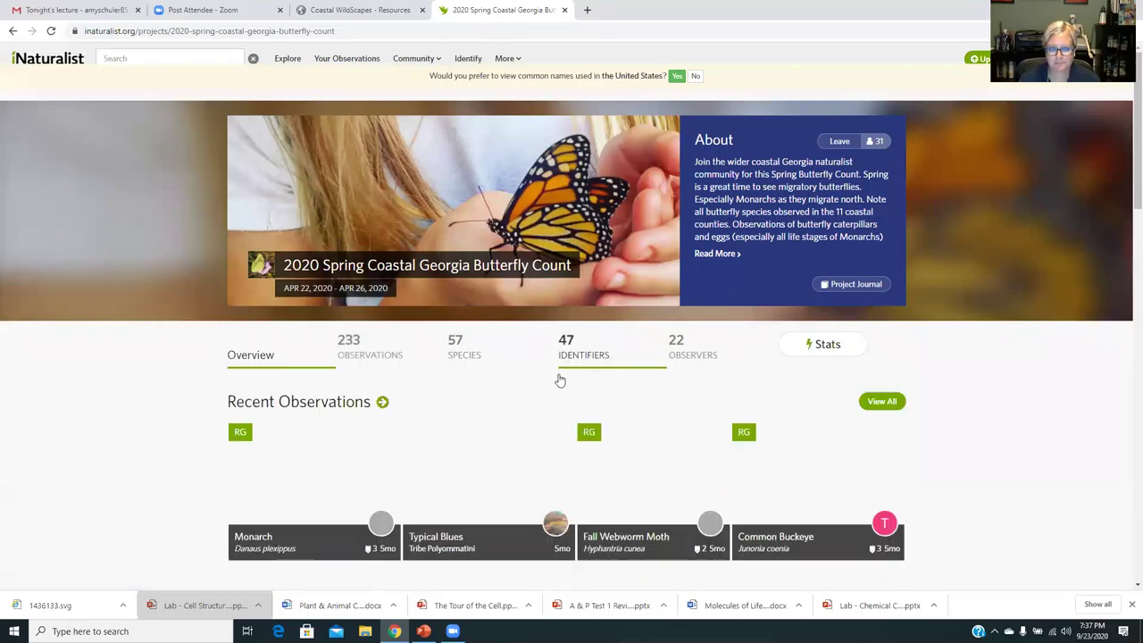
- Scroll through the project's stats: 233 observations, 57 species, 22 observers
scroll(865, 393, down, 2)
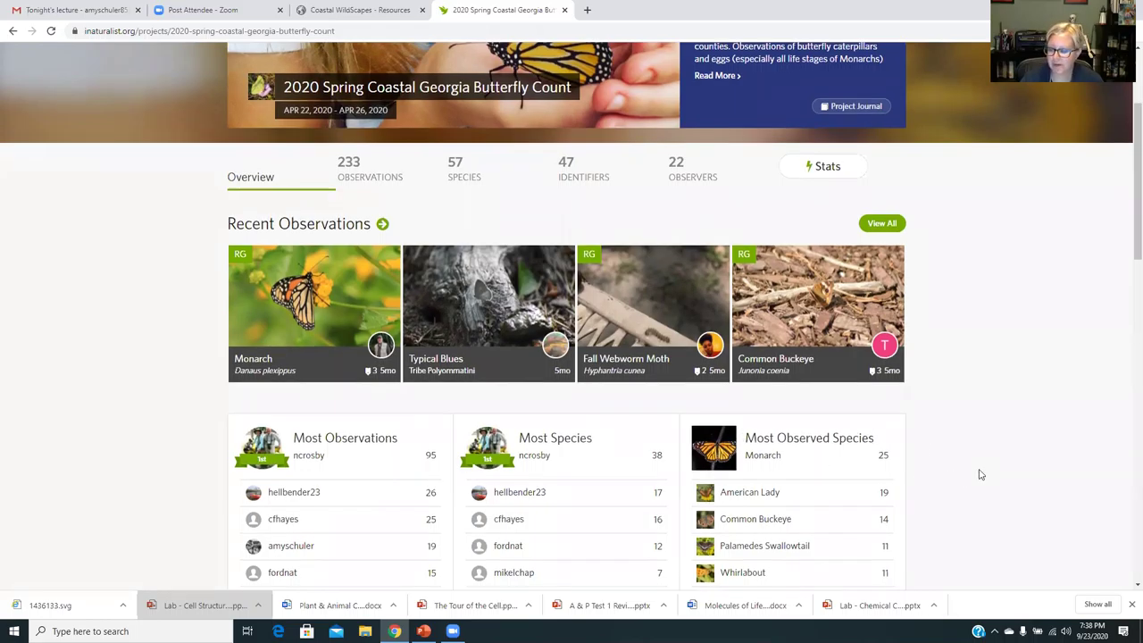
scroll(978, 473, up, 1)
scroll(980, 473, down, 1)
scroll(978, 473, down, 3)
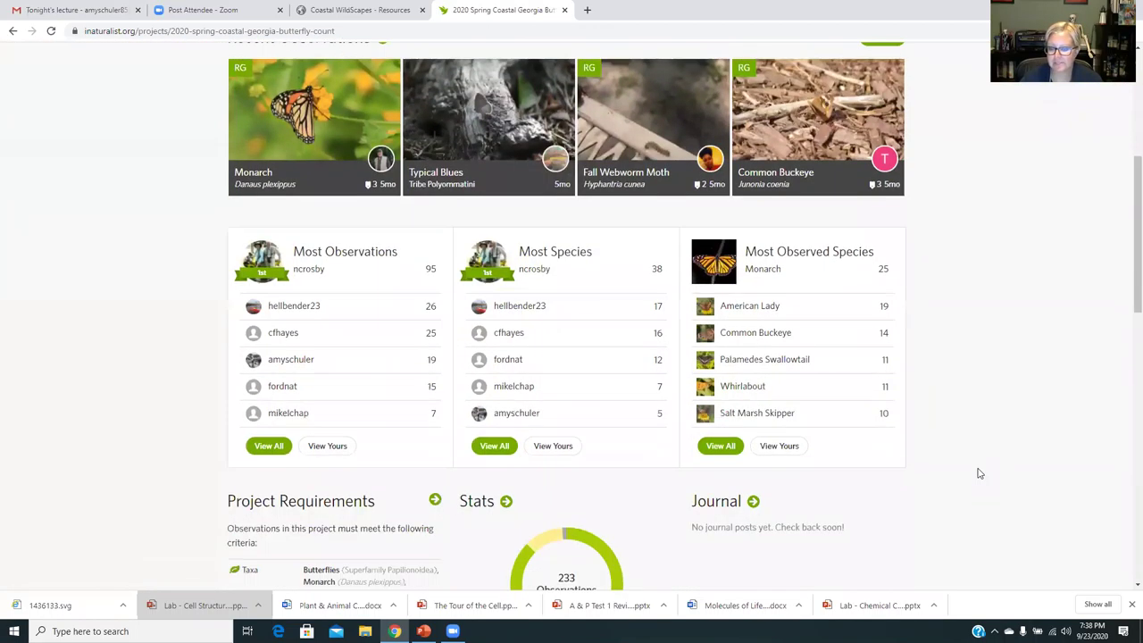
scroll(978, 473, up, 4)
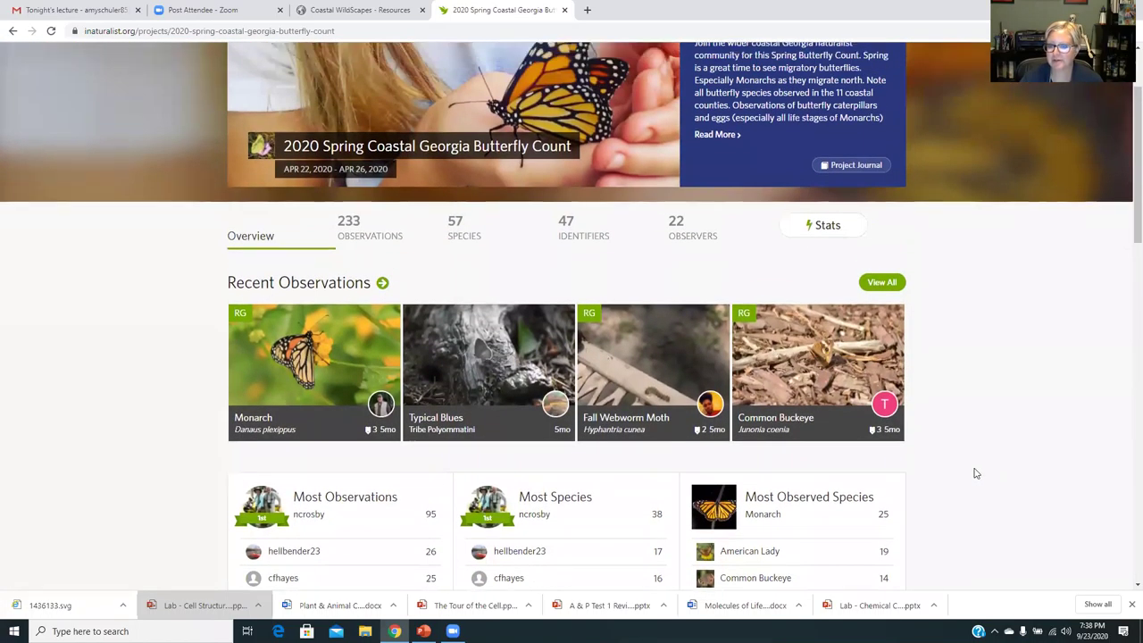
scroll(653, 395, up, 1)
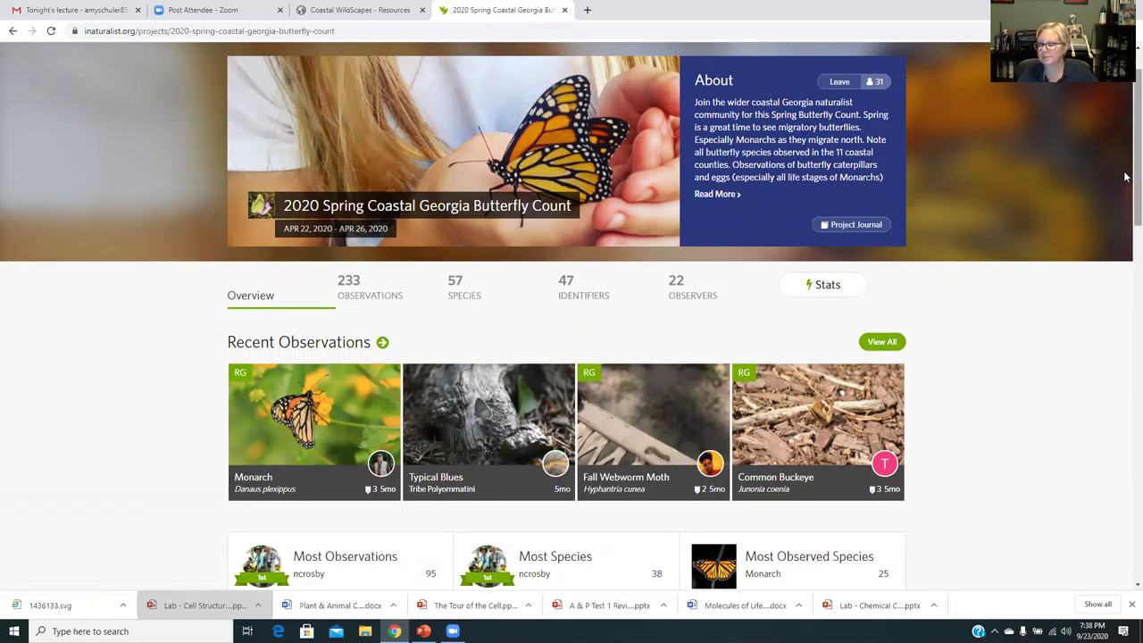
scroll(1125, 152, up, 1)
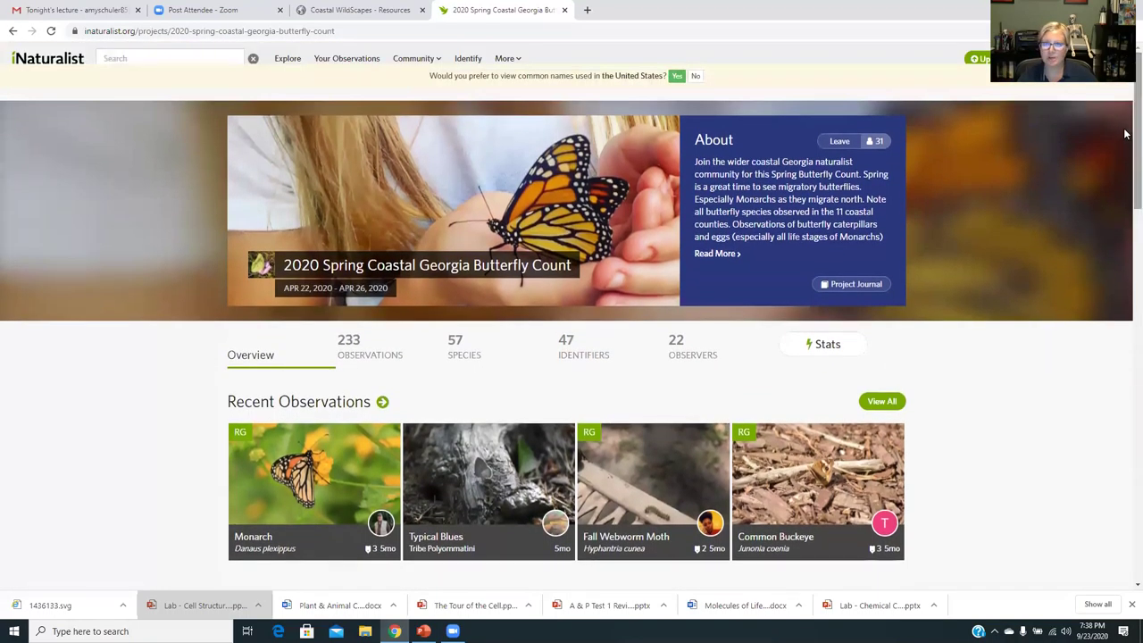